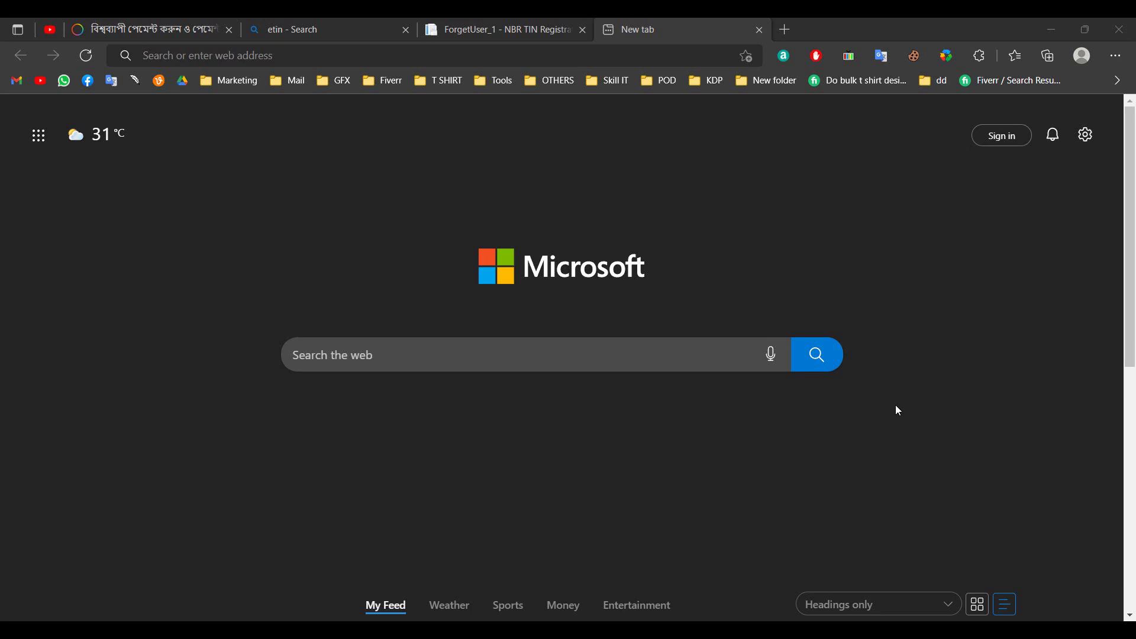
# Step: Run the 'etin - Bing Search' suggestion from the Edge address bar
pyautogui.click(270, 56)
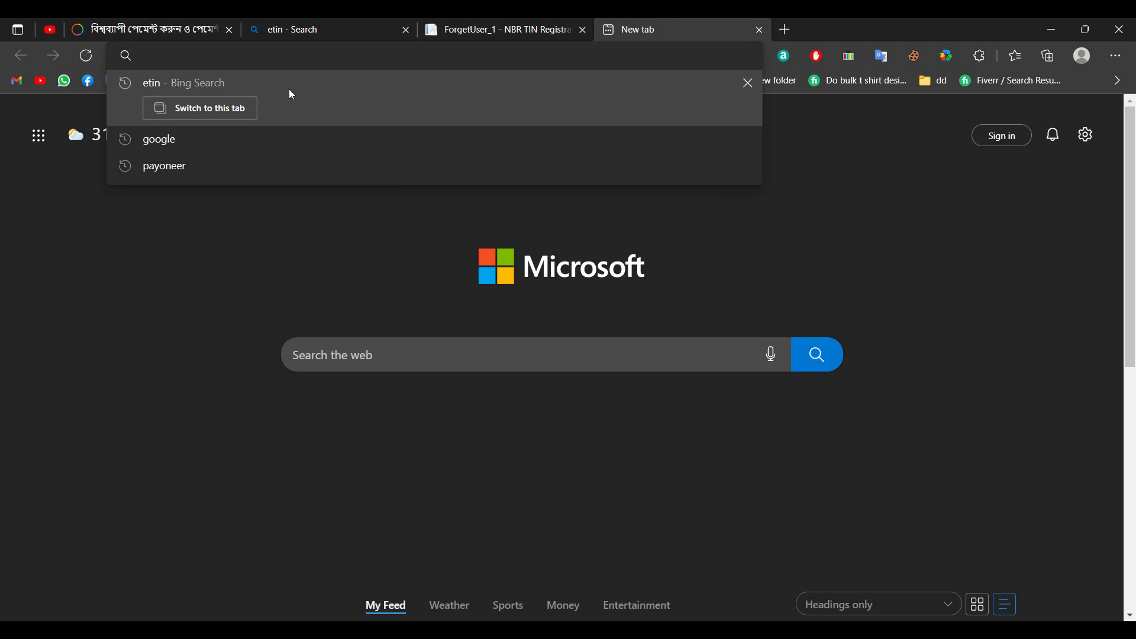
pyautogui.click(289, 88)
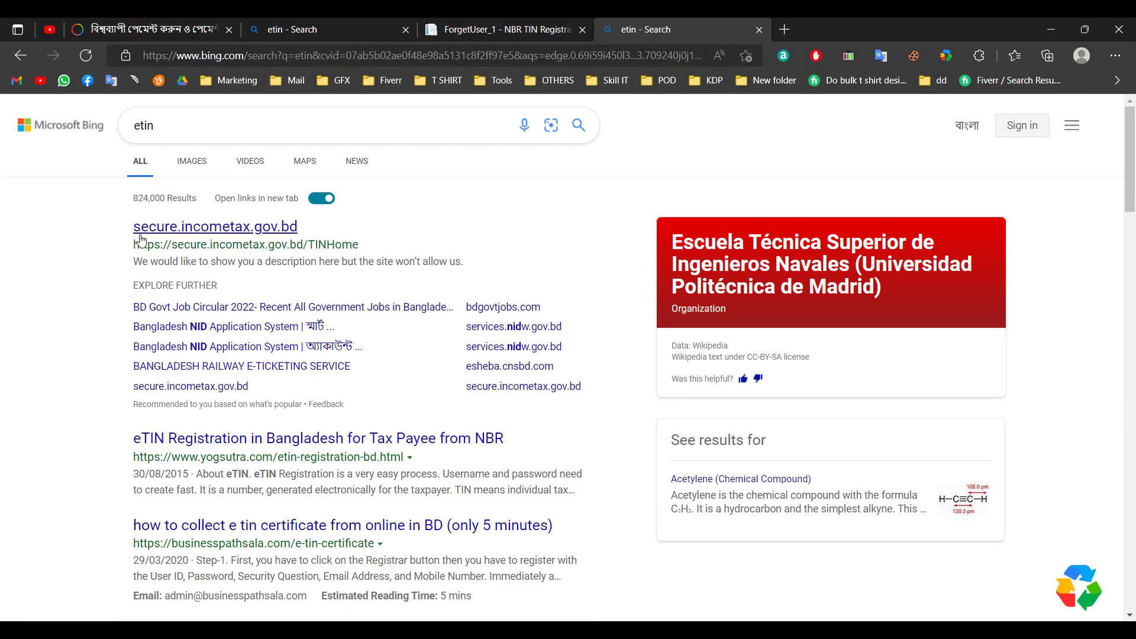
# Step: Go to secure.incometax.gov.bd and open its Register form at the User ID field
pyautogui.click(248, 232)
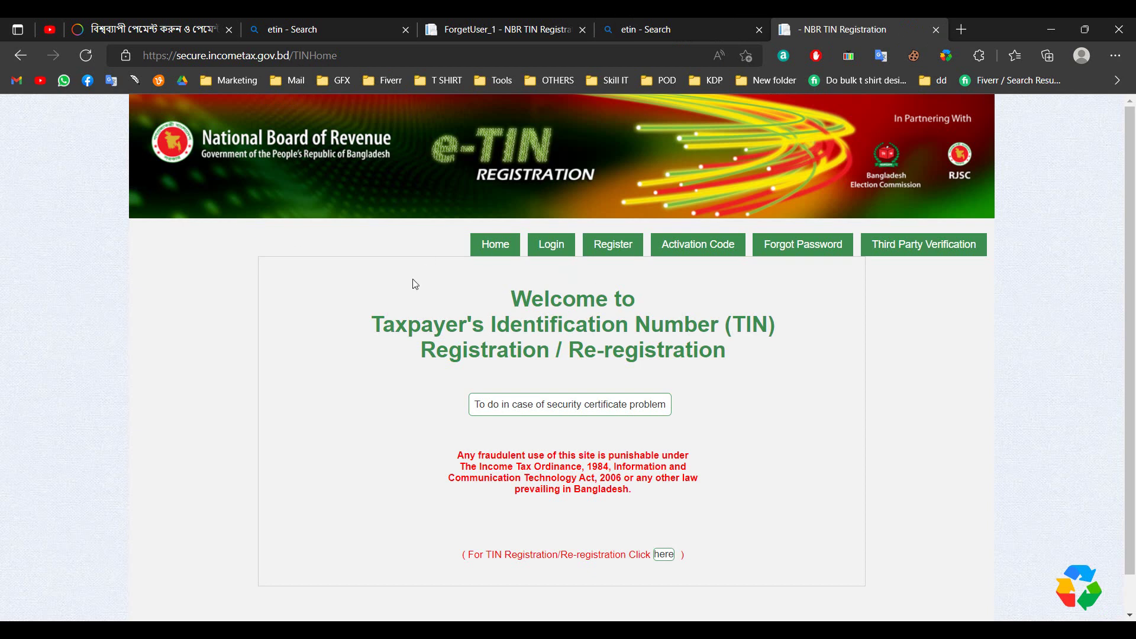
pyautogui.click(622, 249)
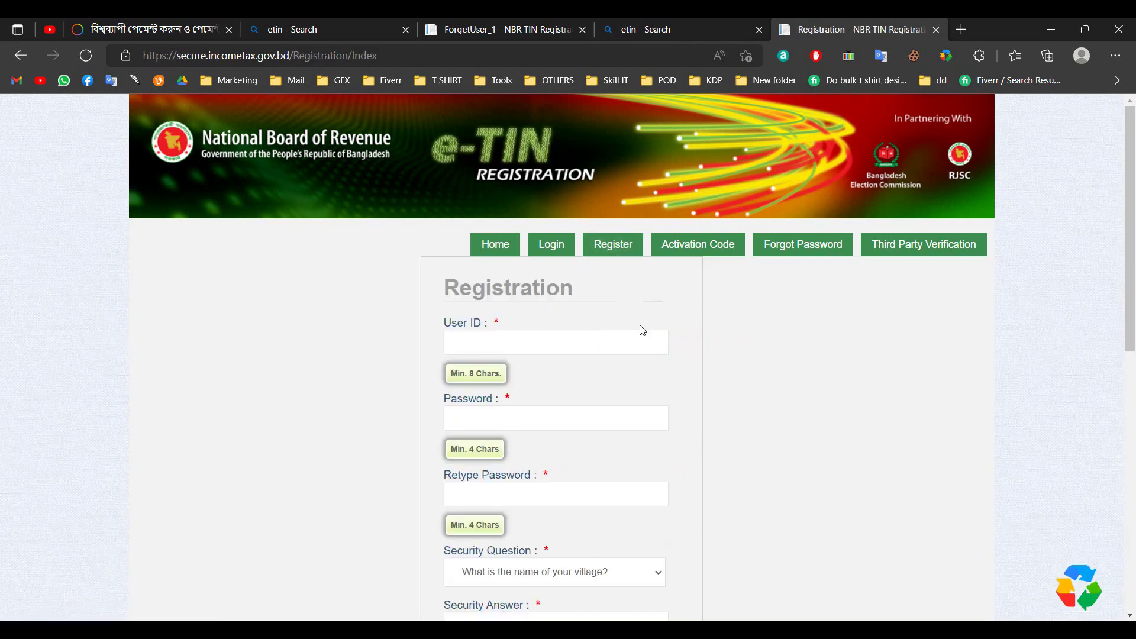
pyautogui.click(595, 349)
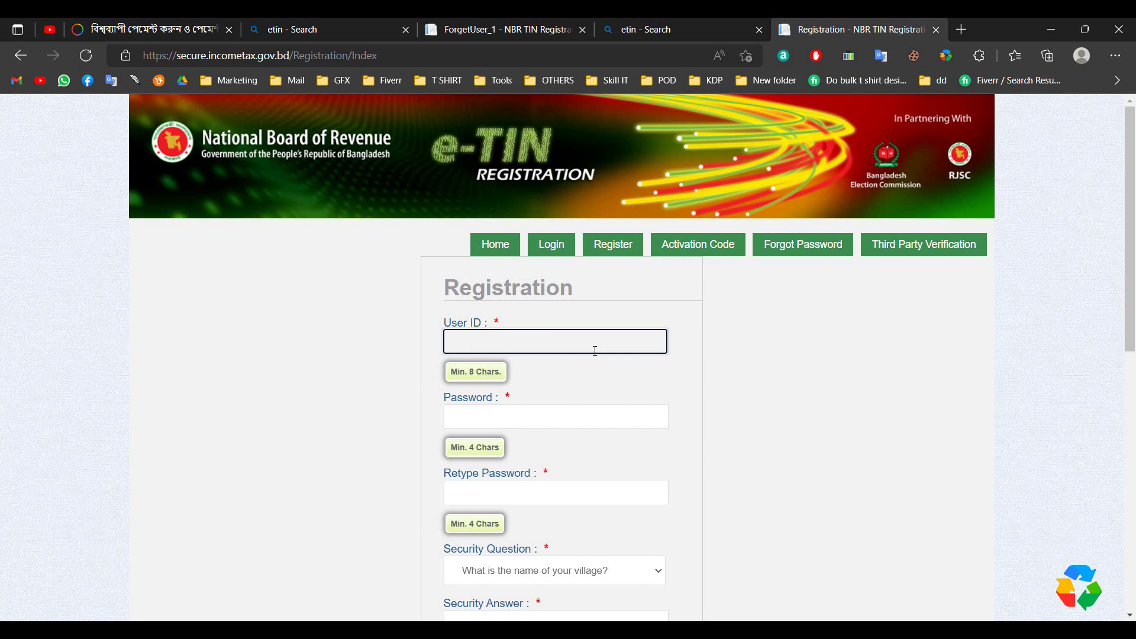
# Step: Enter the chosen User ID, replacing its trailing digits with the corrected ones
pyautogui.moveTo(508, 343); pyautogui.dragTo(588, 347)
pyautogui.press('BackSpace')
pyautogui.write('45')
# Step: Enter the account password in both Password and Retype Password
pyautogui.click(567, 418)
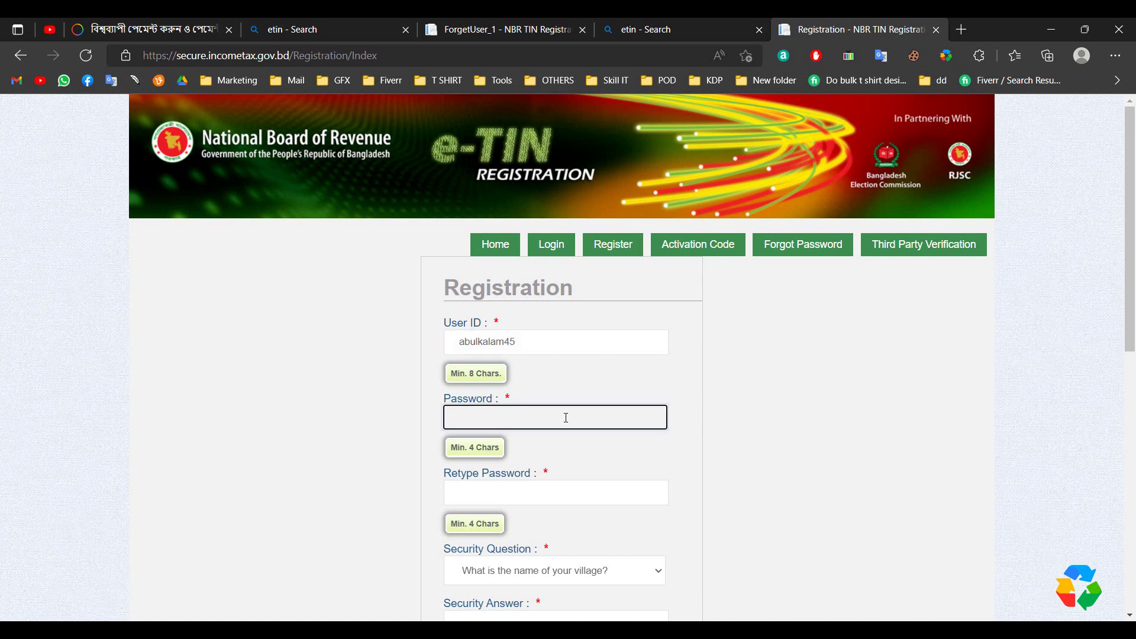
pyautogui.write('**********')
pyautogui.click(555, 493)
pyautogui.write('****')
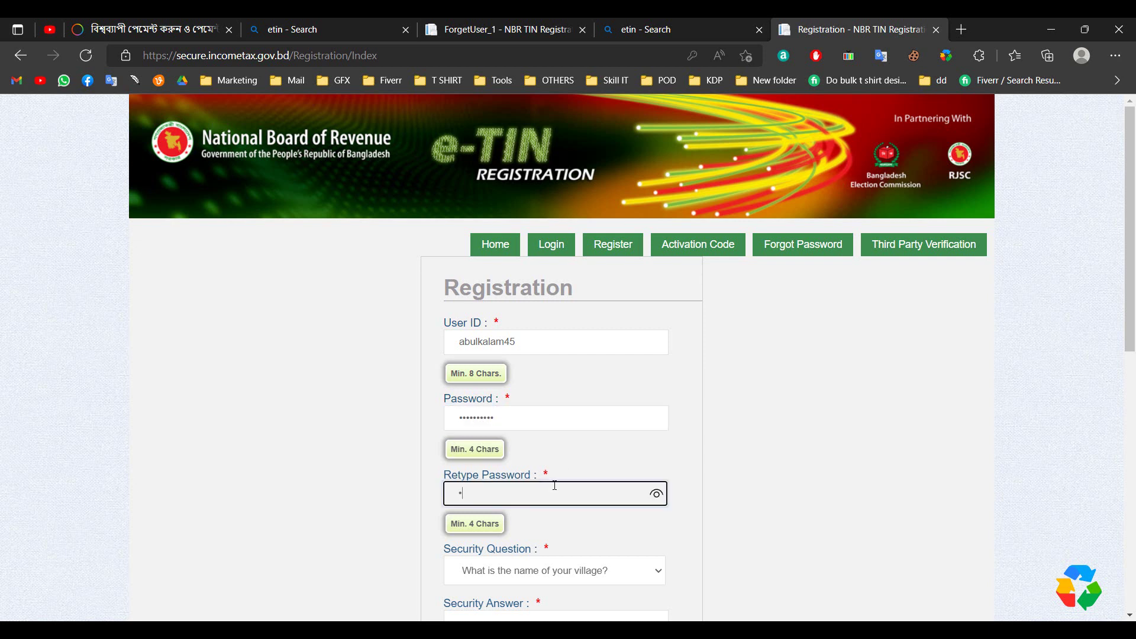
pyautogui.write('****')
pyautogui.scroll(-1, 555, 485)
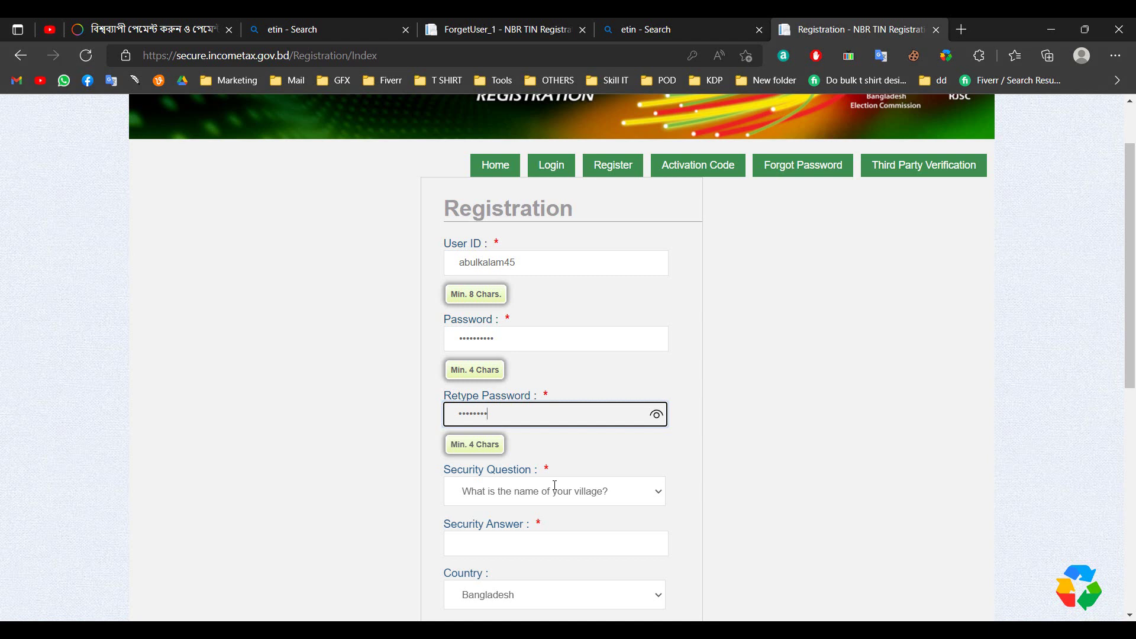
pyautogui.scroll(-1, 555, 485)
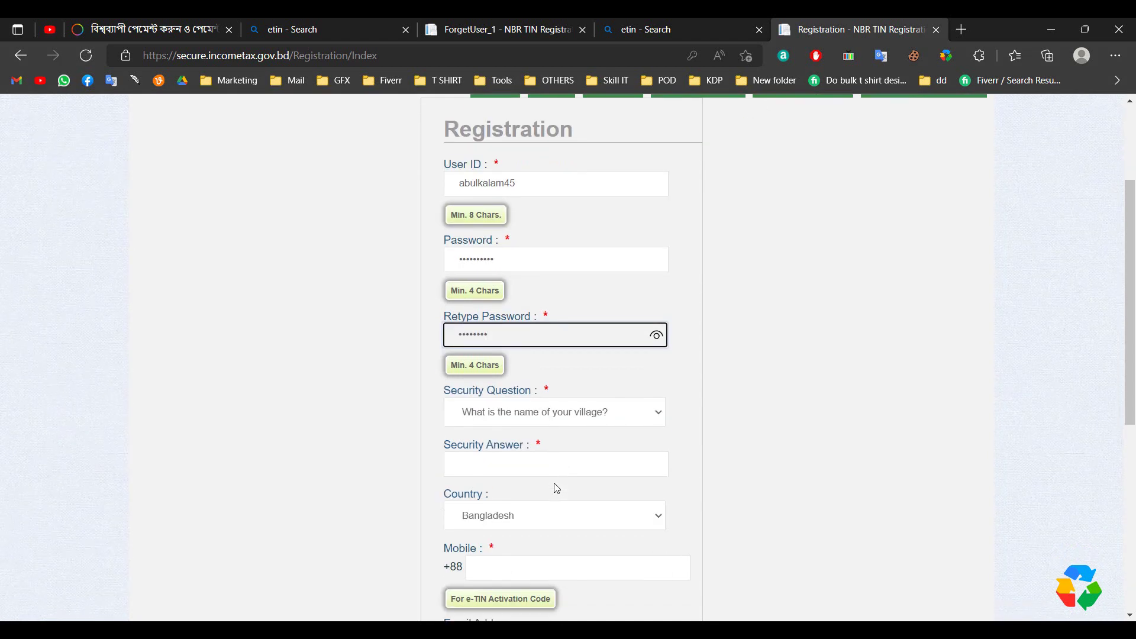
pyautogui.scroll(-1, 556, 489)
# Step: Keep the village security question and type its answer, fixing a misspelling
pyautogui.click(548, 335)
pyautogui.click(548, 333)
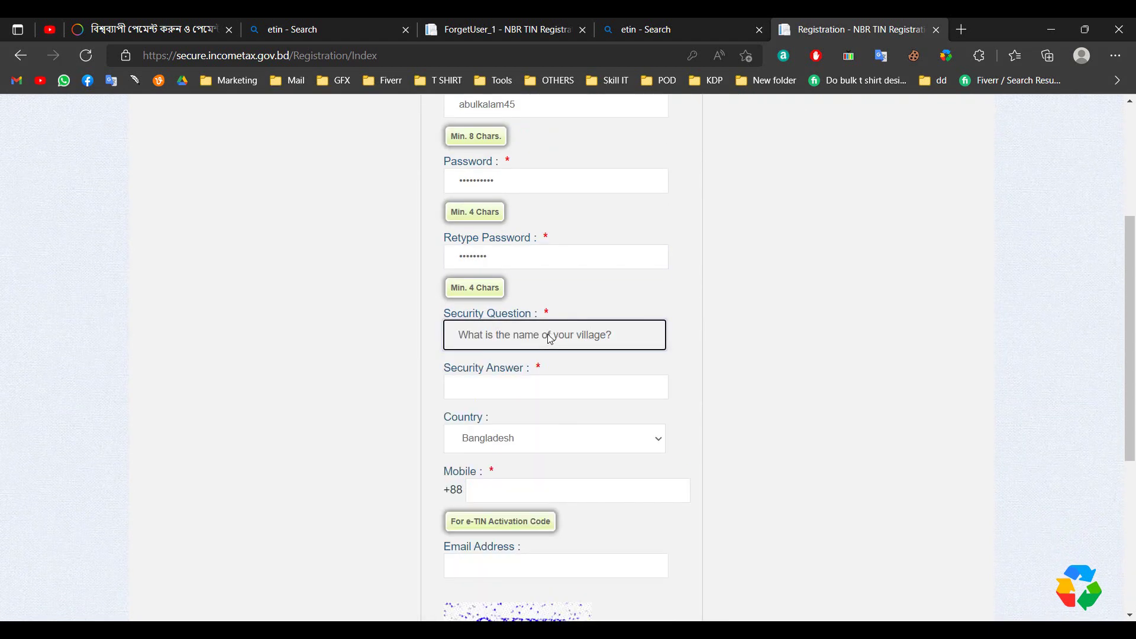
pyautogui.click(508, 388)
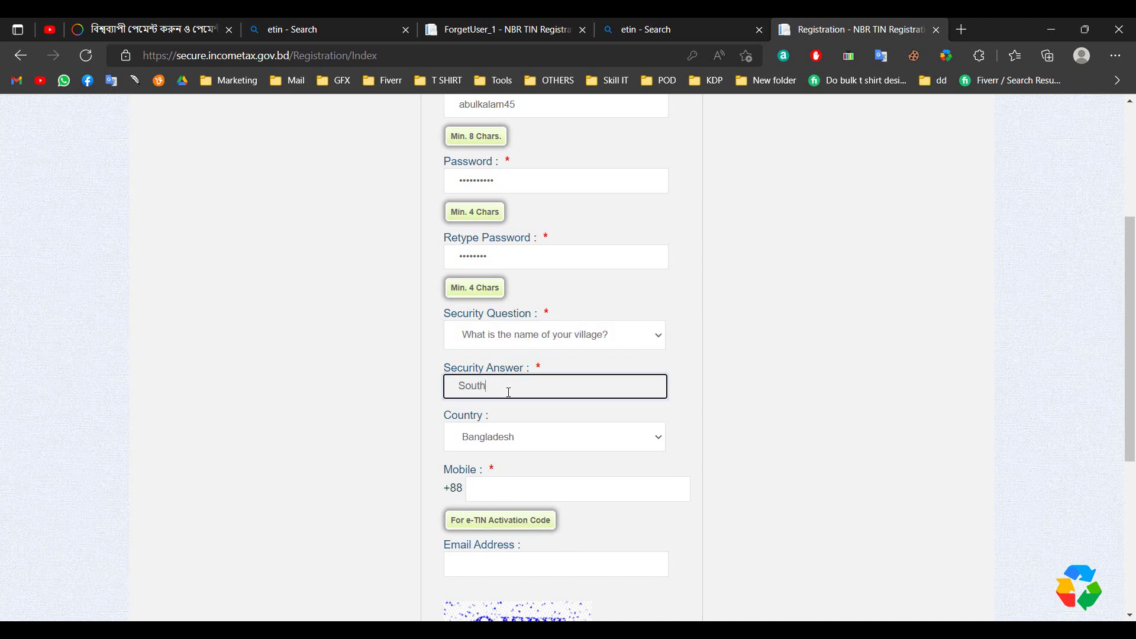
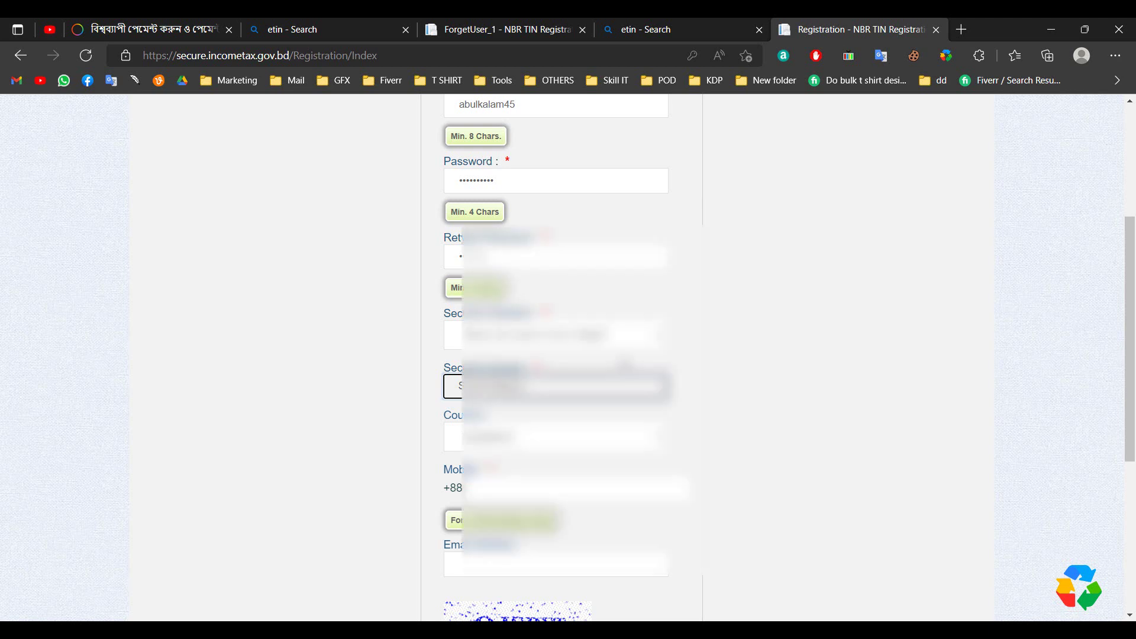
# Step: Fill the mobile number and e-mail address from Edge's saved autofill details
pyautogui.click(568, 490)
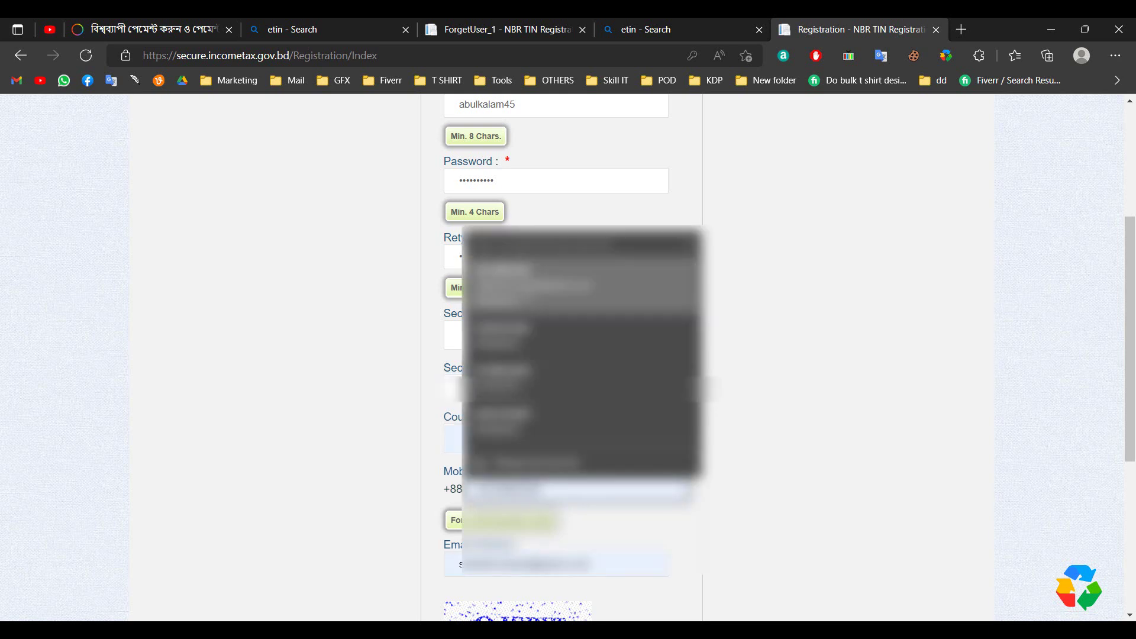
pyautogui.click(549, 303)
pyautogui.scroll(-1, 456, 421)
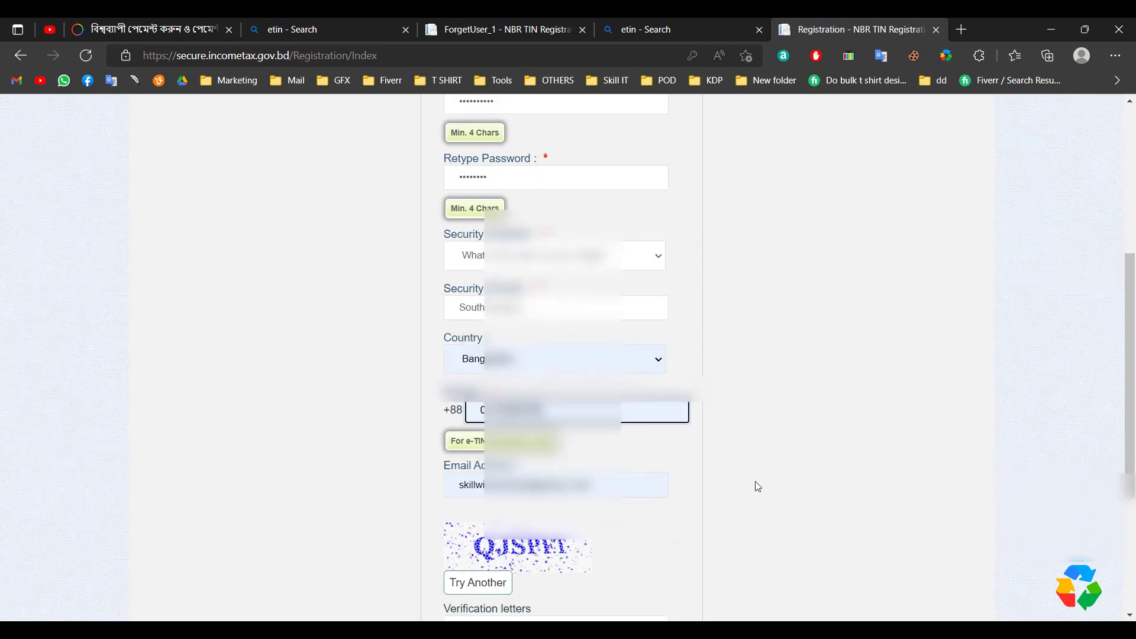
pyautogui.scroll(-1, 755, 481)
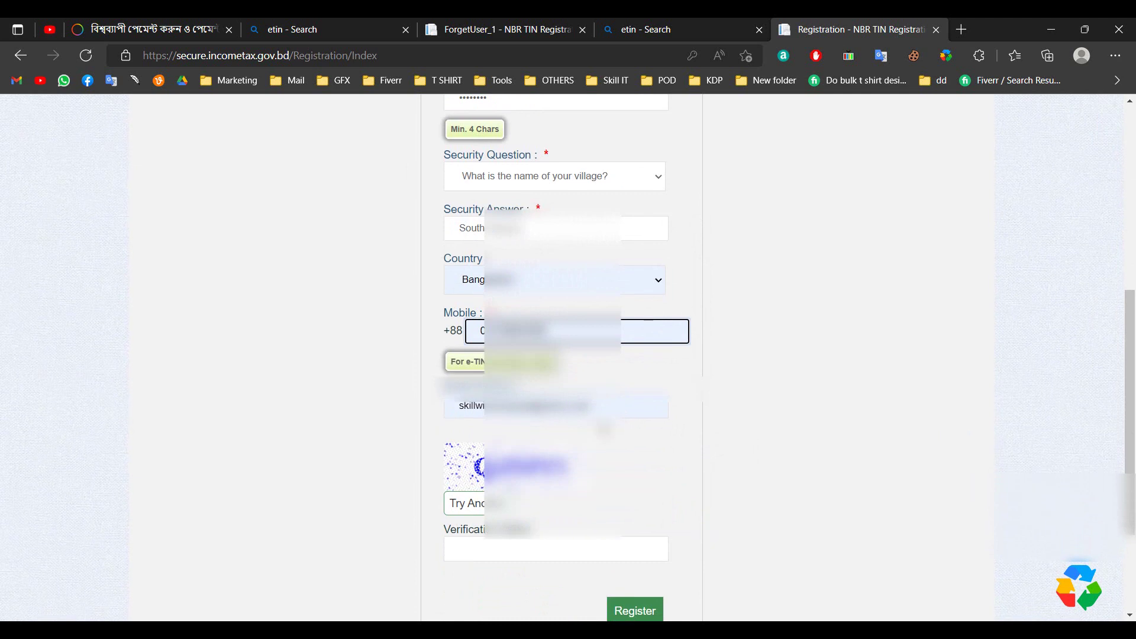
pyautogui.click(468, 407)
pyautogui.click(762, 427)
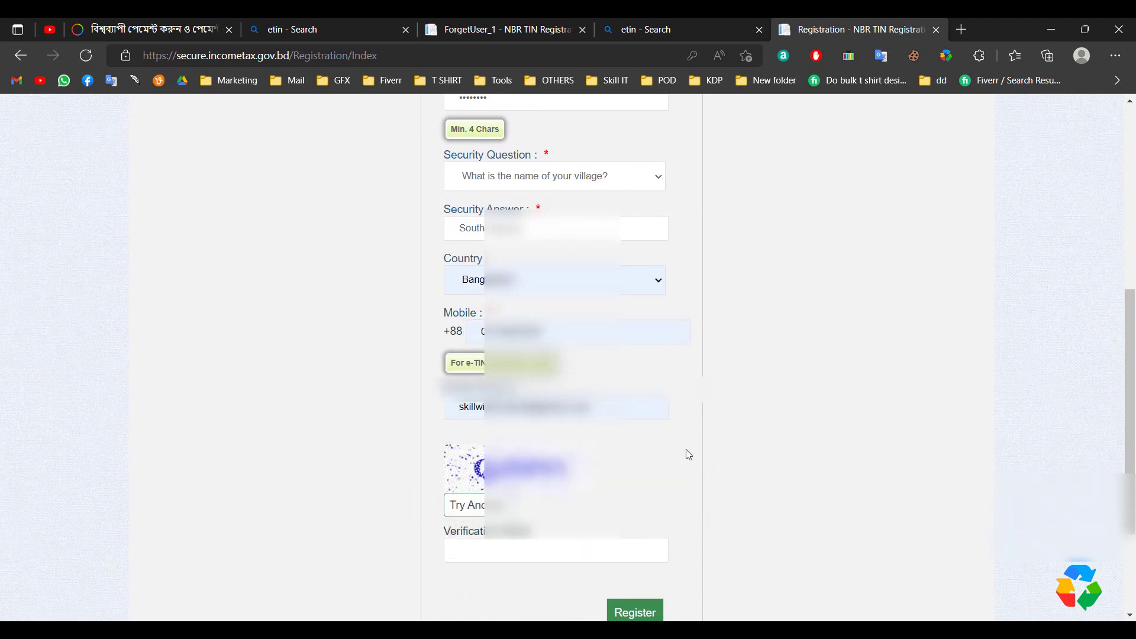
pyautogui.scroll(-1, 626, 464)
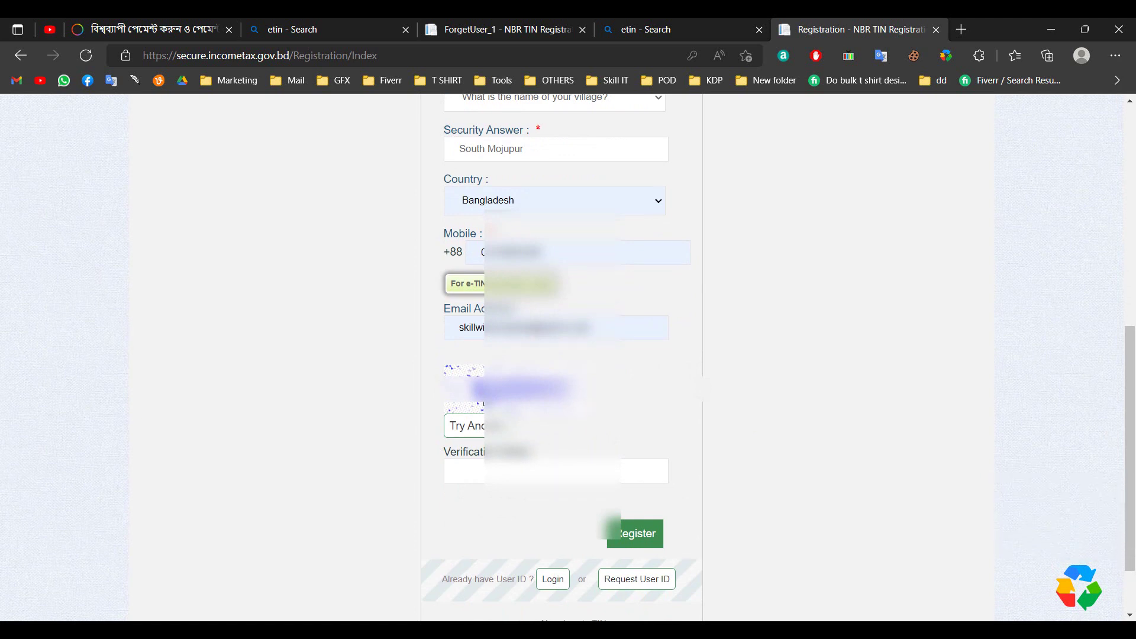
# Step: Type the captcha verification letters, correcting the wrongly entered last letter
pyautogui.click(505, 473)
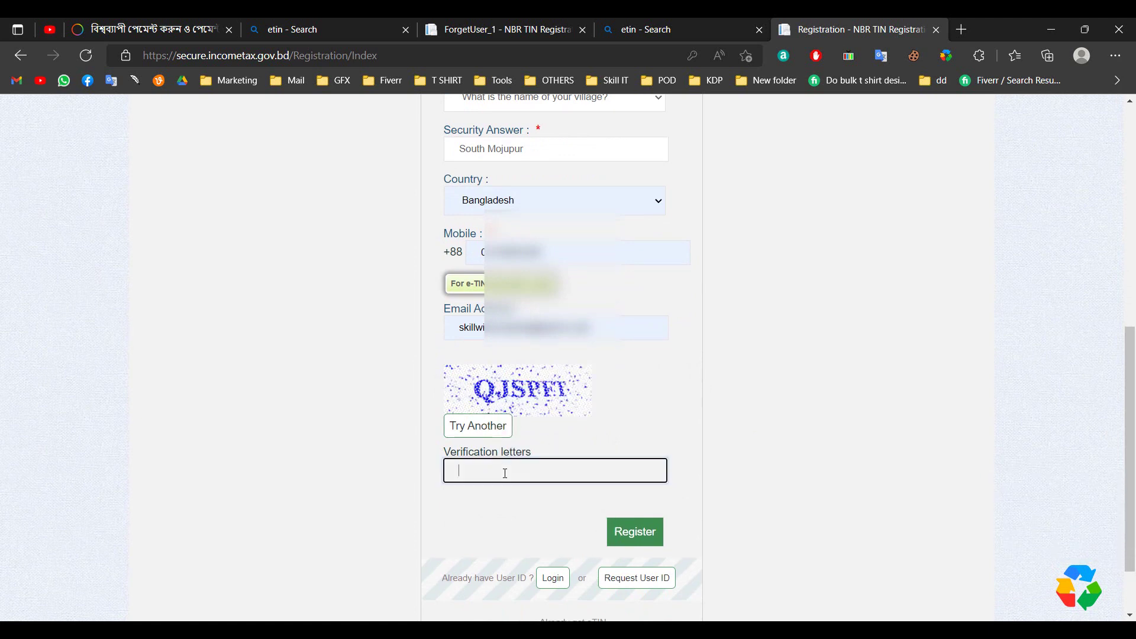
pyautogui.write('QJSPT')
pyautogui.press('BackSpace')
pyautogui.write('FT')
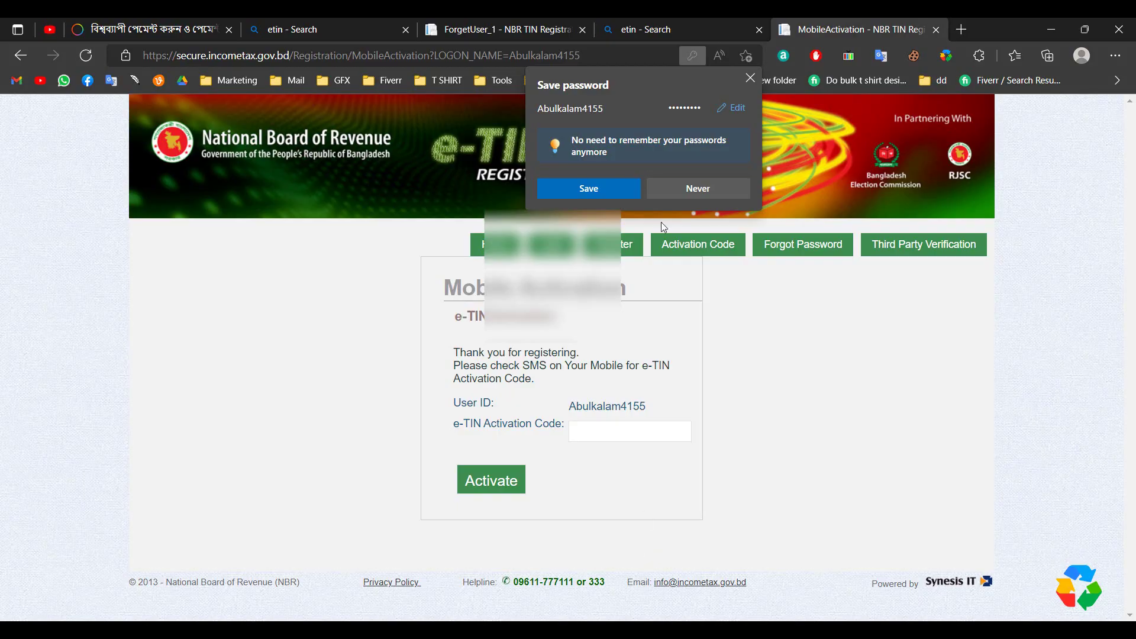
# Step: Save the new password in Edge, then start a PicPick freehand capture with Ctrl+Print
pyautogui.click(614, 192)
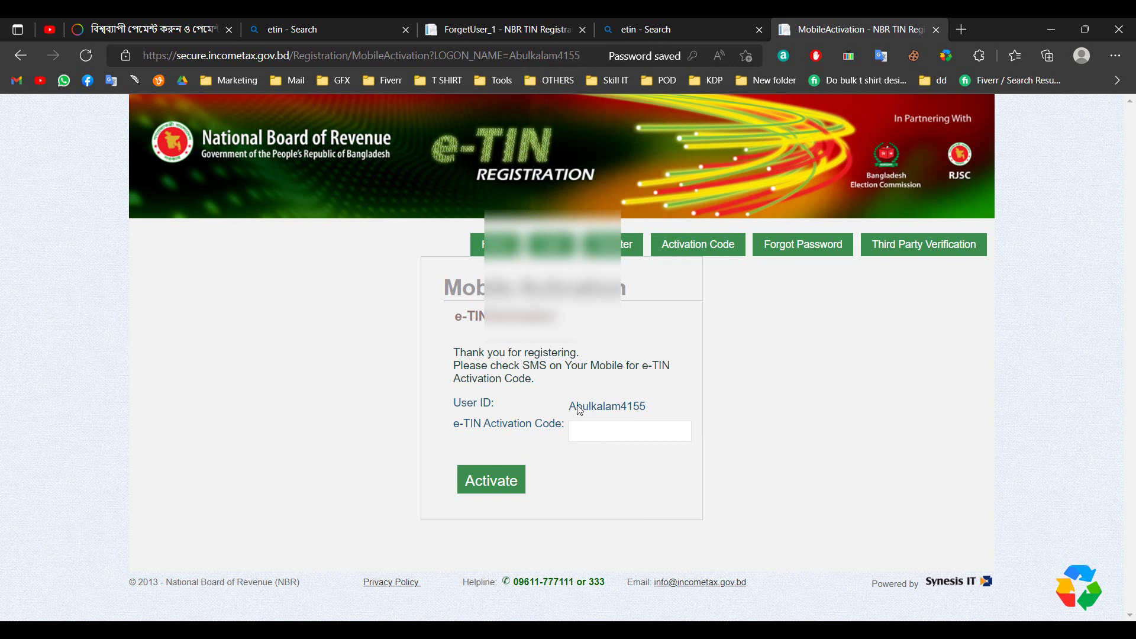
pyautogui.moveTo(571, 407); pyautogui.dragTo(655, 412)
pyautogui.click(588, 427)
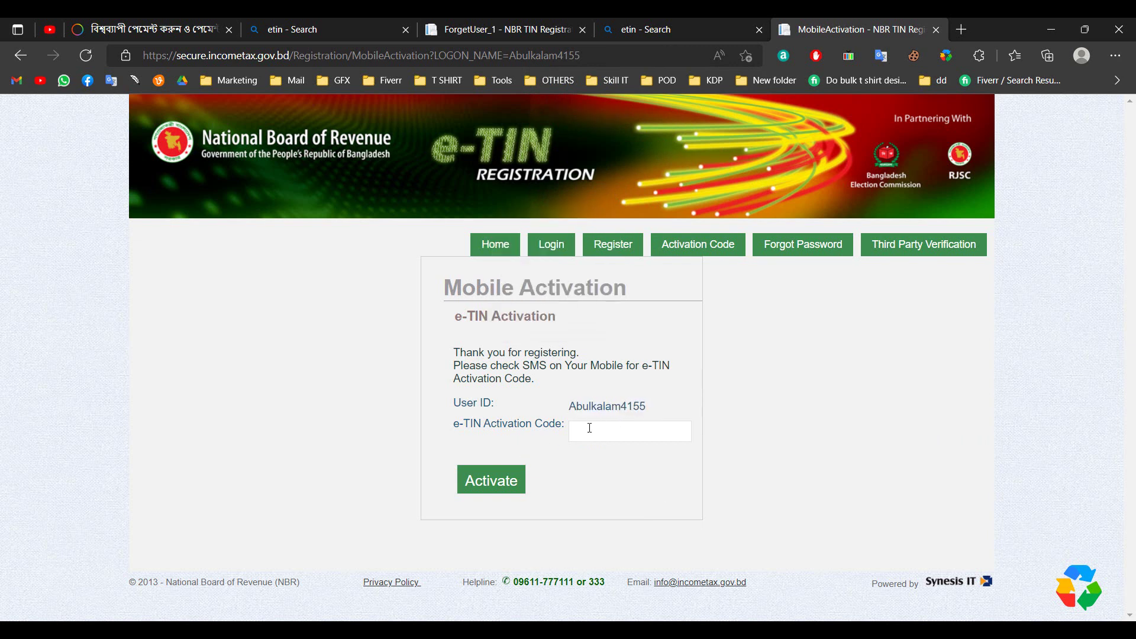
pyautogui.moveTo(574, 413); pyautogui.dragTo(655, 411)
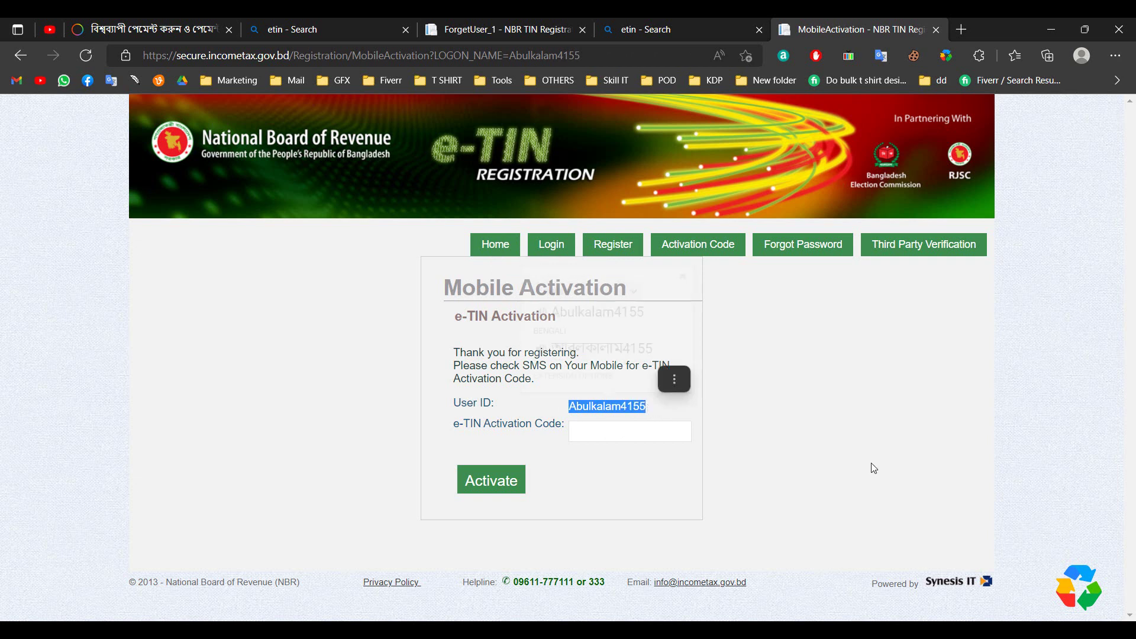
pyautogui.click(874, 469)
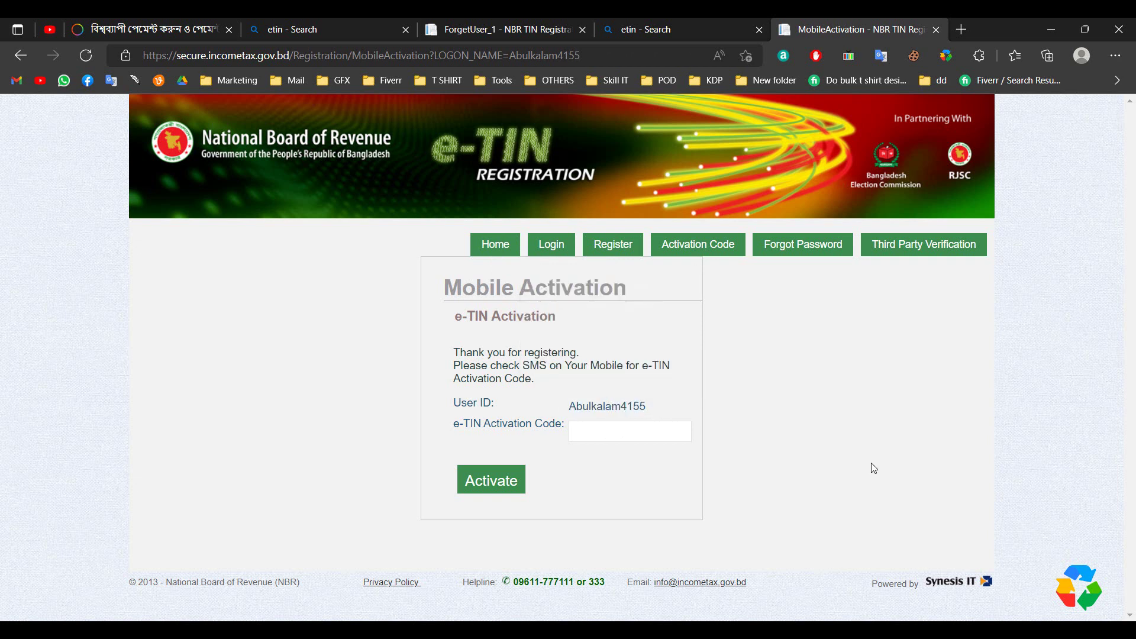
pyautogui.press('ctrl+Print')
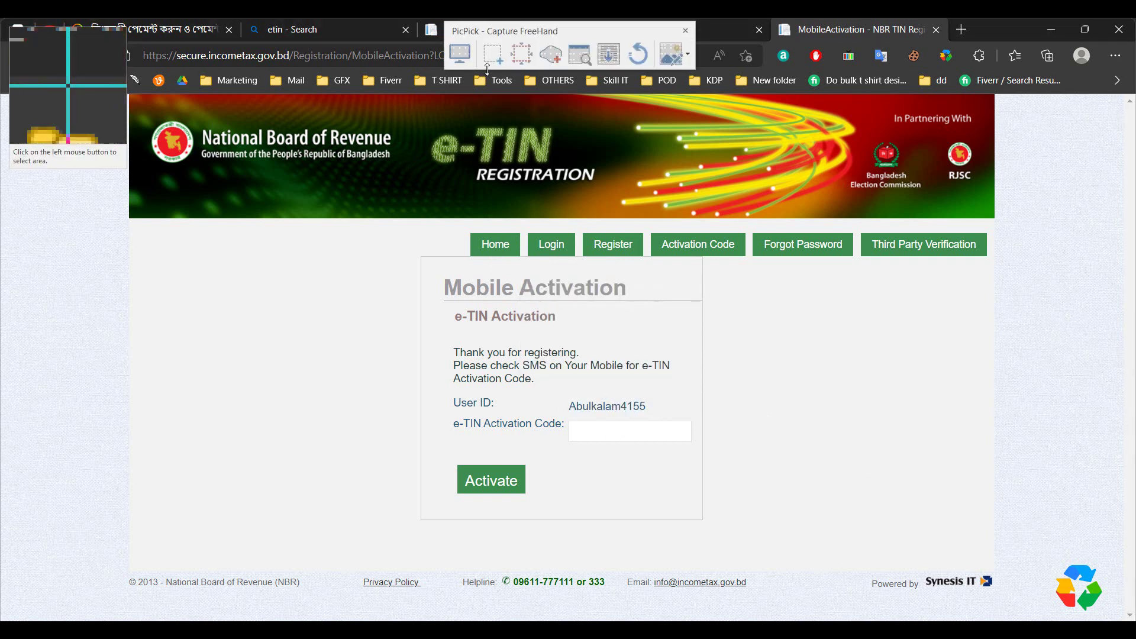
# Step: Capture the Mobile Activation panel as Image 017.png and close the PicPick editor
pyautogui.moveTo(286, 250); pyautogui.dragTo(789, 524)
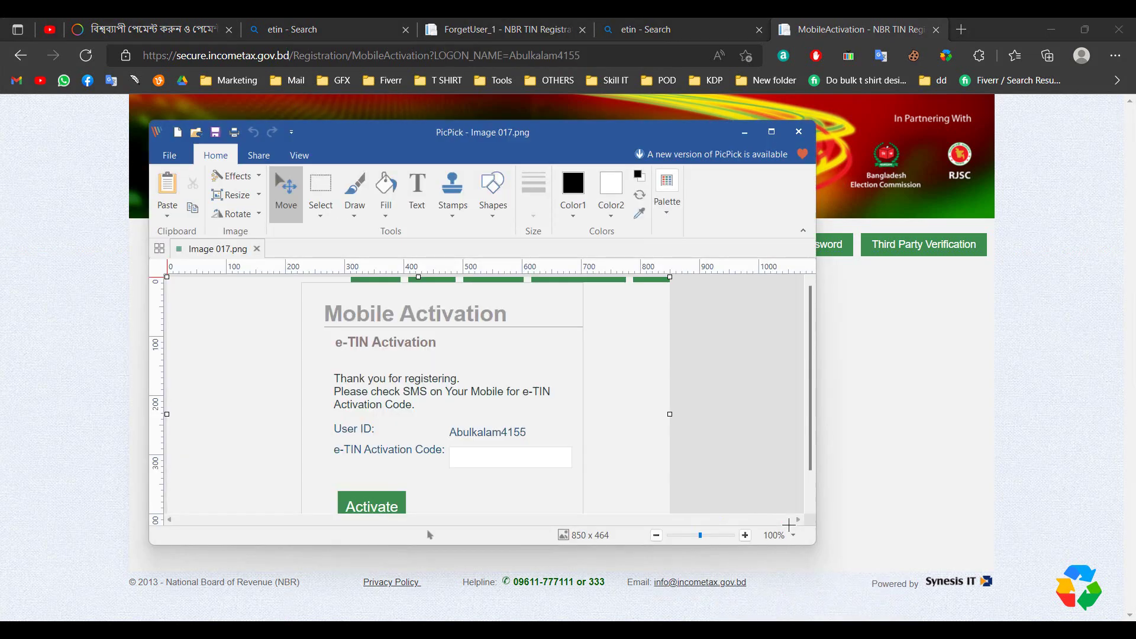
pyautogui.click(800, 132)
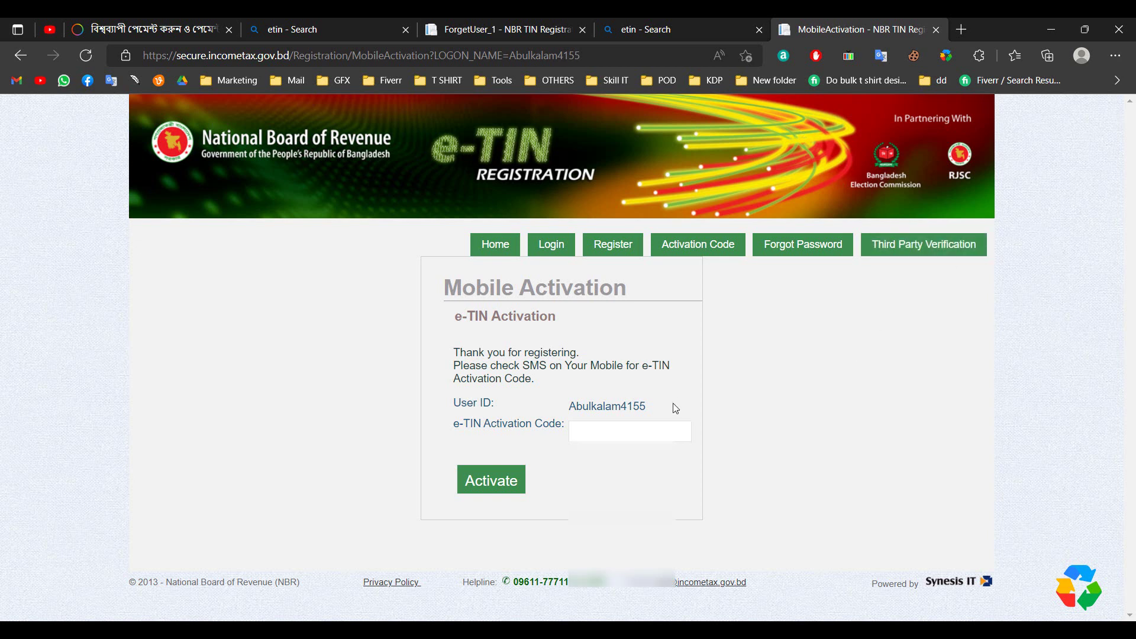
# Step: Activate the account with the SMS activation code, then go to the Login page
pyautogui.click(660, 424)
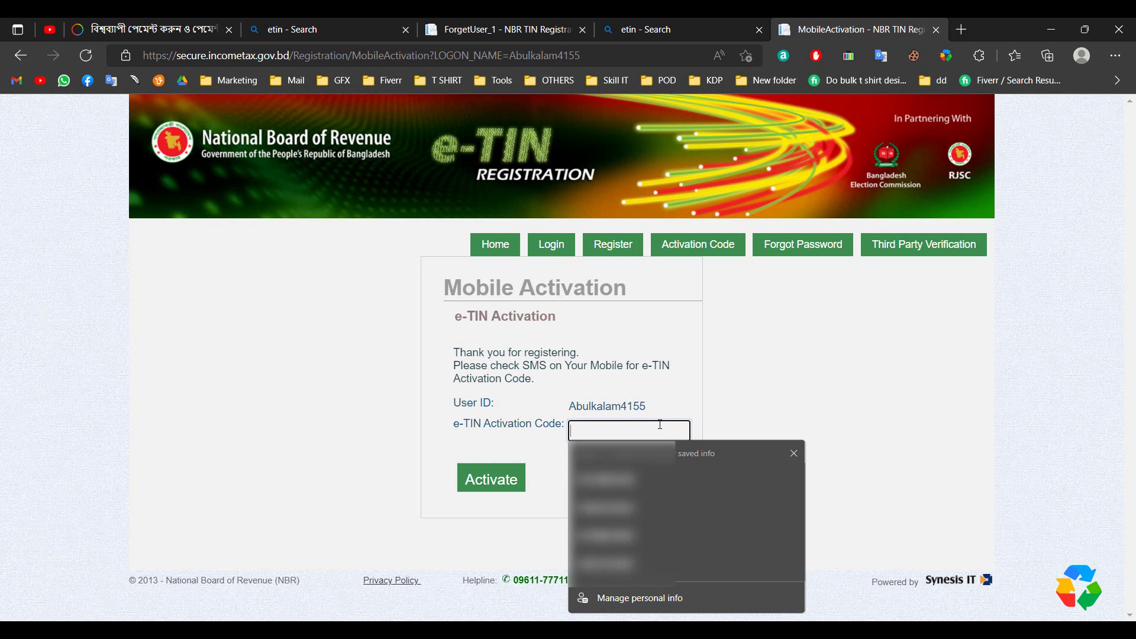
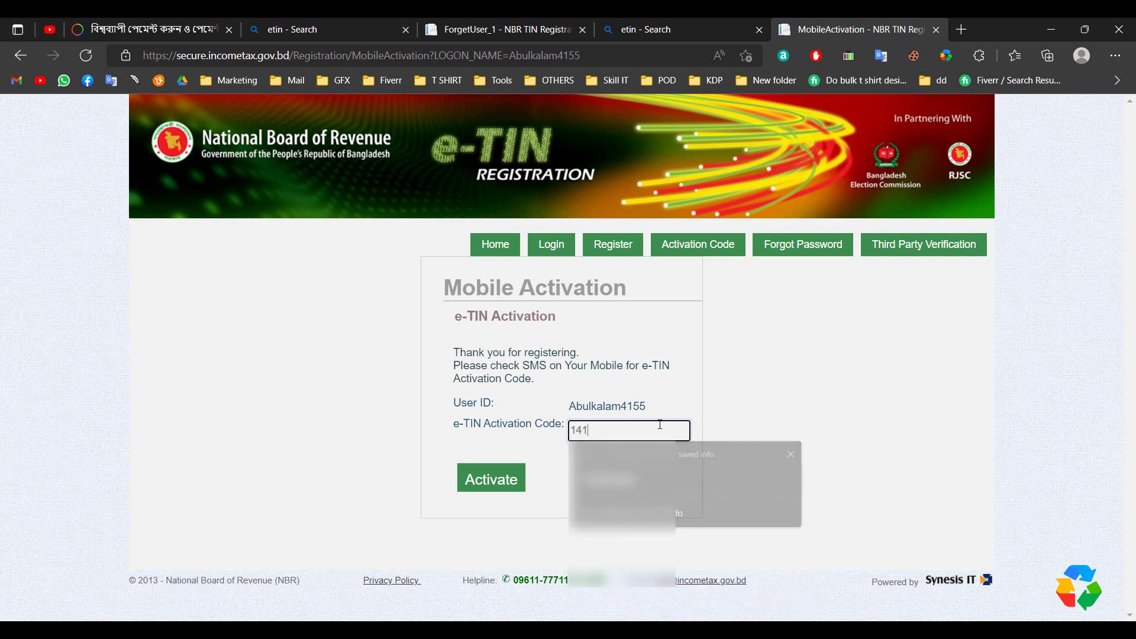
pyautogui.click(509, 491)
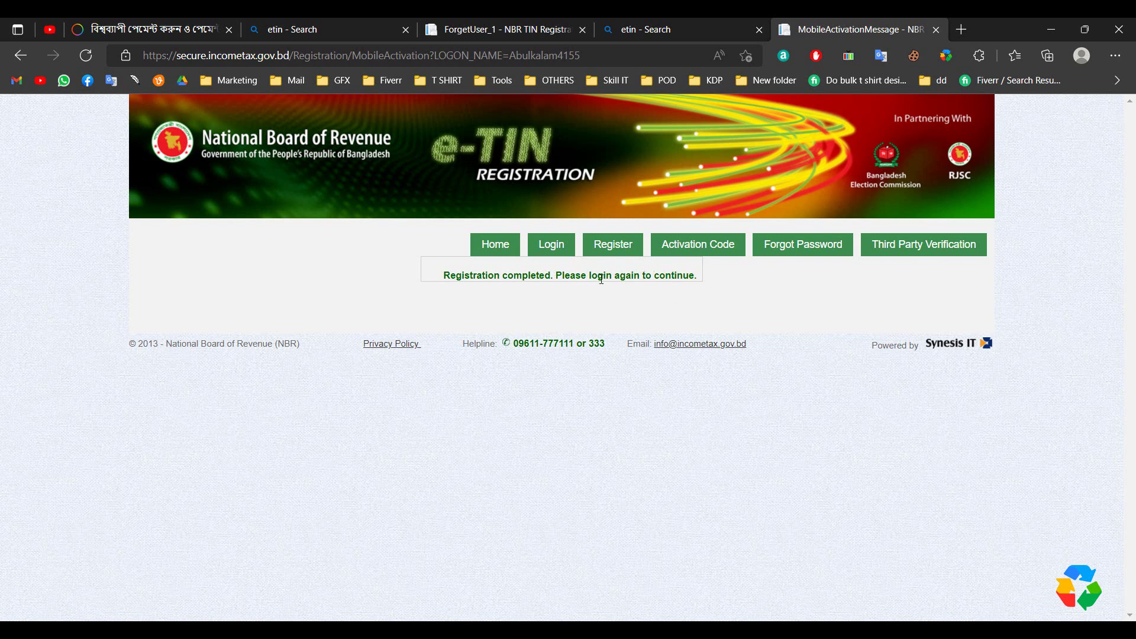
pyautogui.click(551, 244)
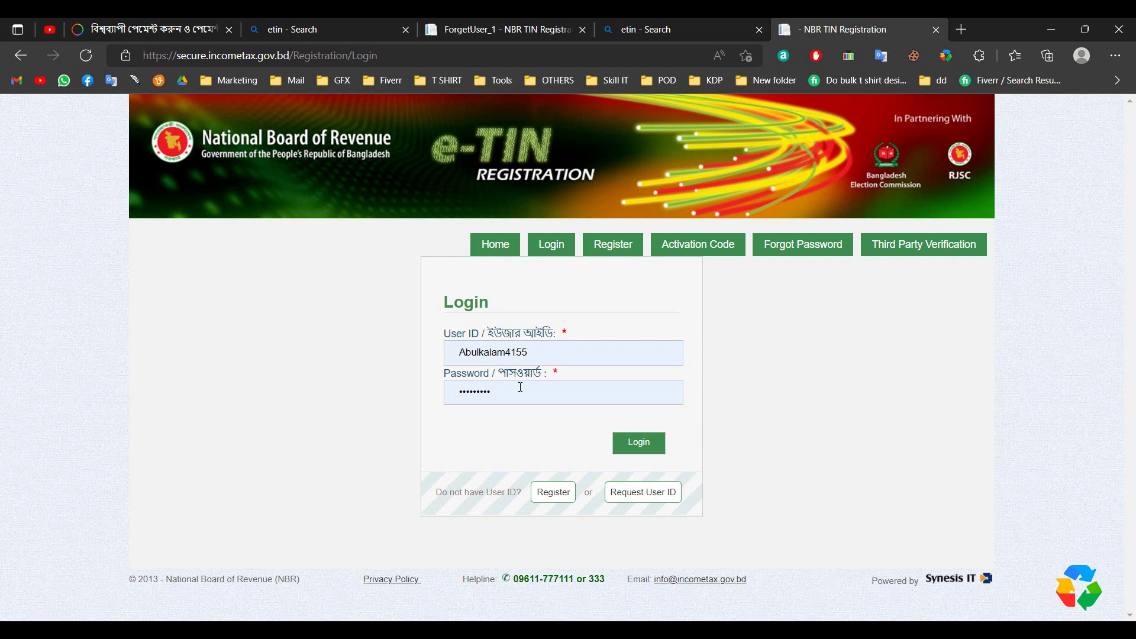
# Step: Log in with the prefilled User ID and password
pyautogui.click(639, 442)
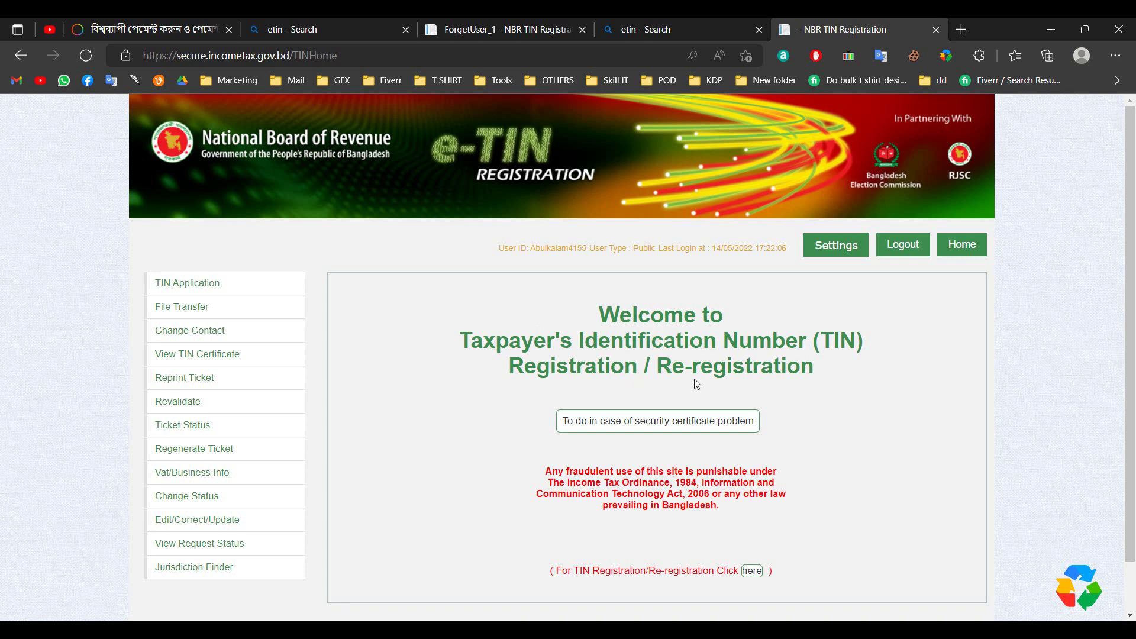
# Step: Open View TIN Certificate from the sidebar of the TIN home page
pyautogui.scroll(-1, 696, 385)
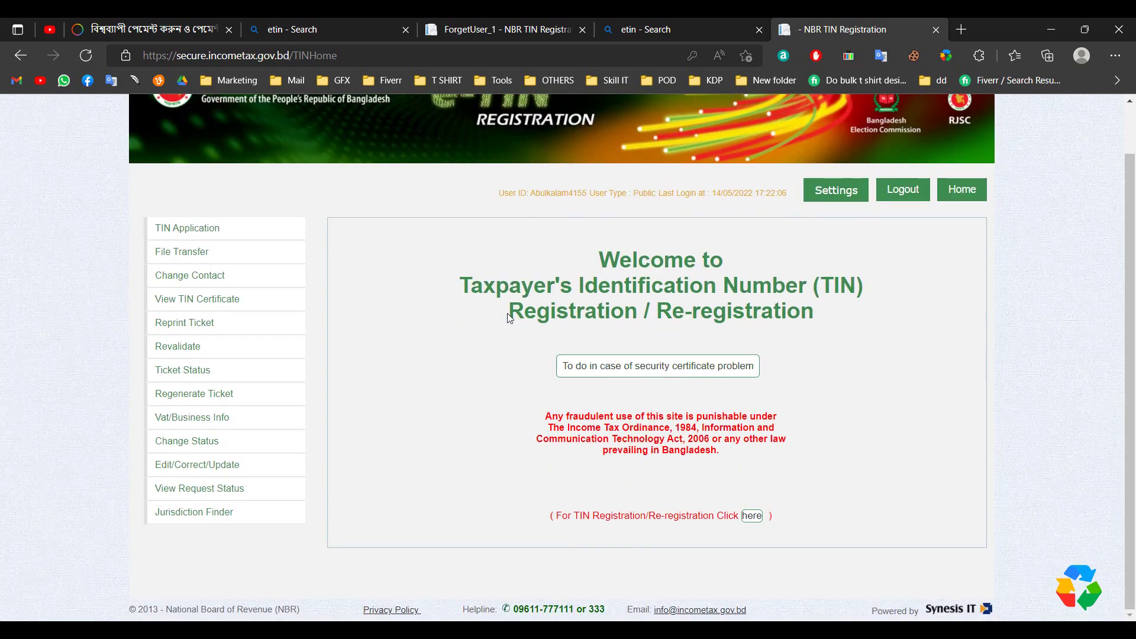
pyautogui.moveTo(509, 313); pyautogui.dragTo(650, 312)
pyautogui.click(996, 396)
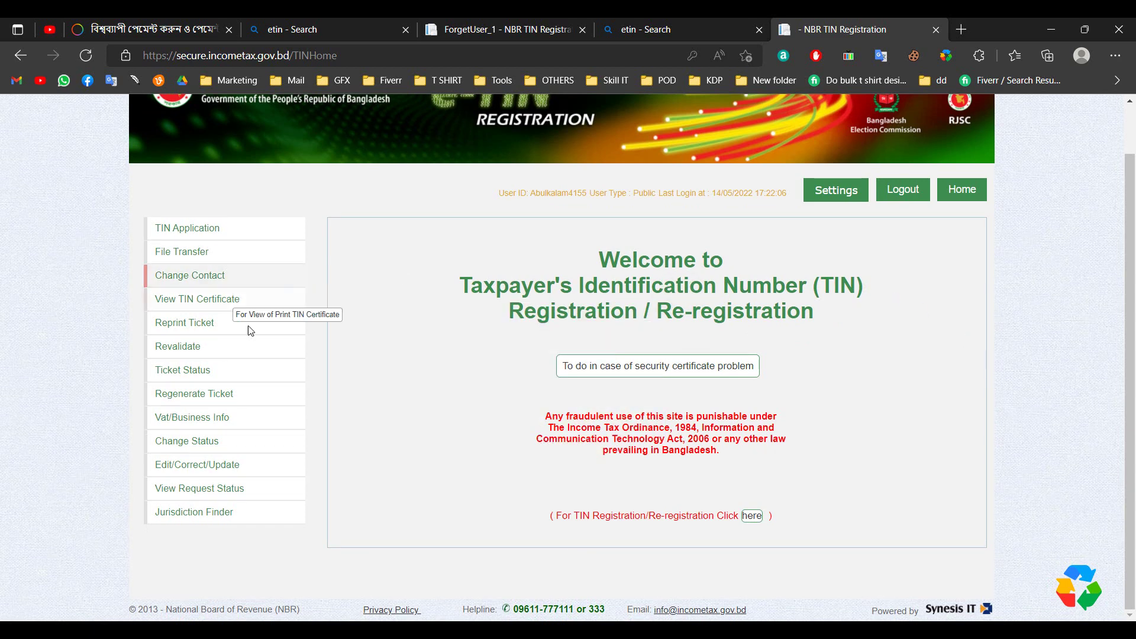
pyautogui.click(228, 301)
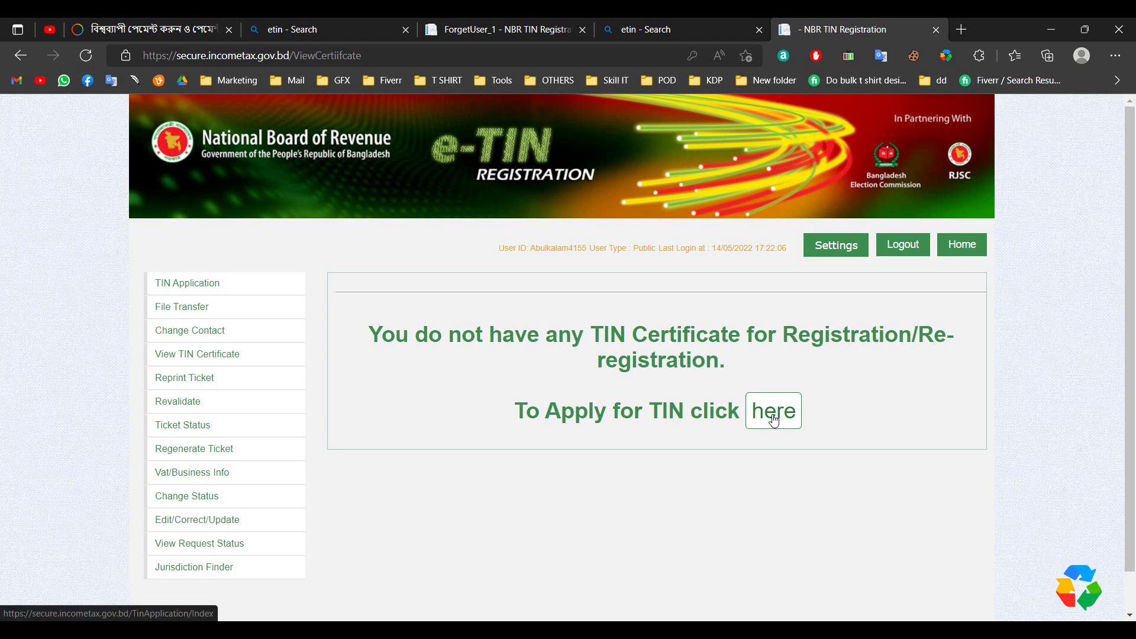
# Step: Start a new TIN application with taxpayer status Individual -> Bangladeshi, Having NID
pyautogui.click(774, 419)
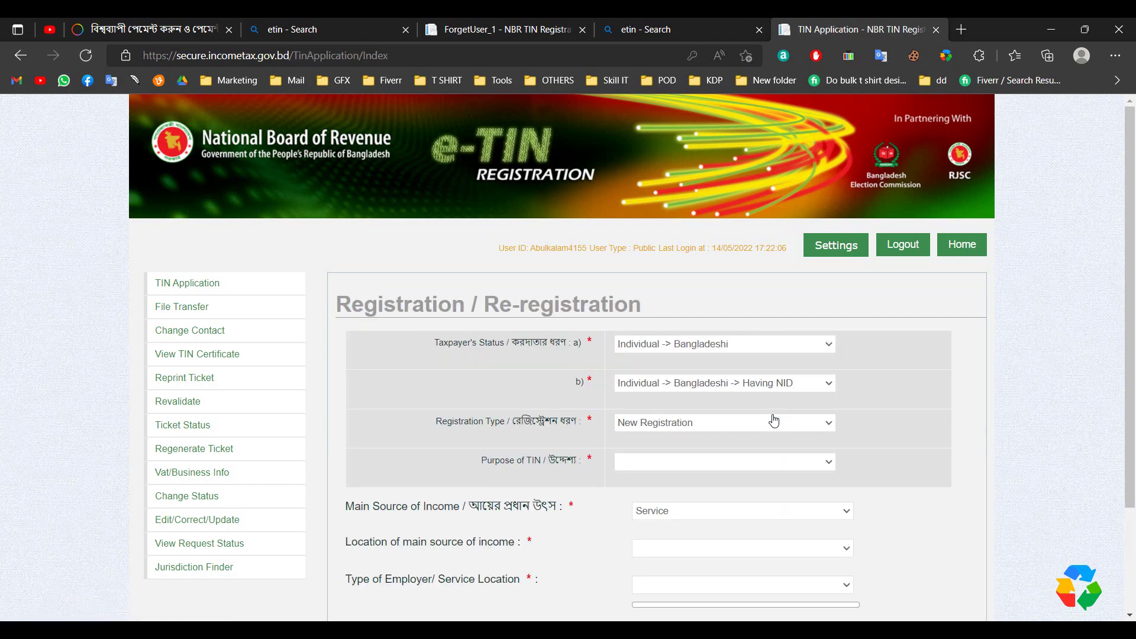
pyautogui.scroll(-1, 774, 420)
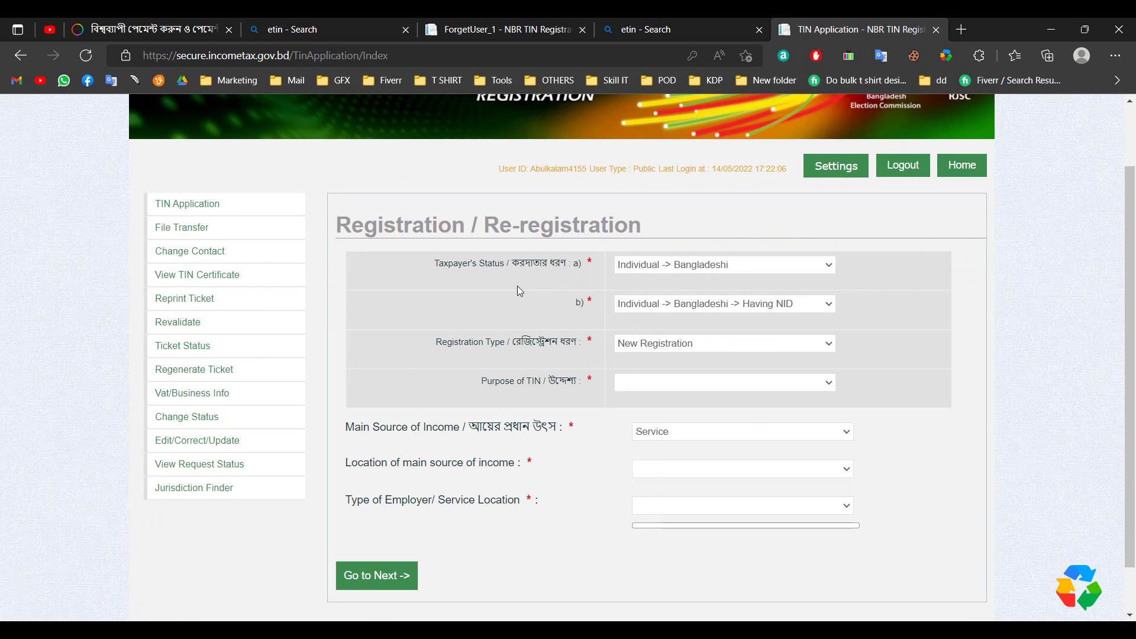
pyautogui.click(692, 268)
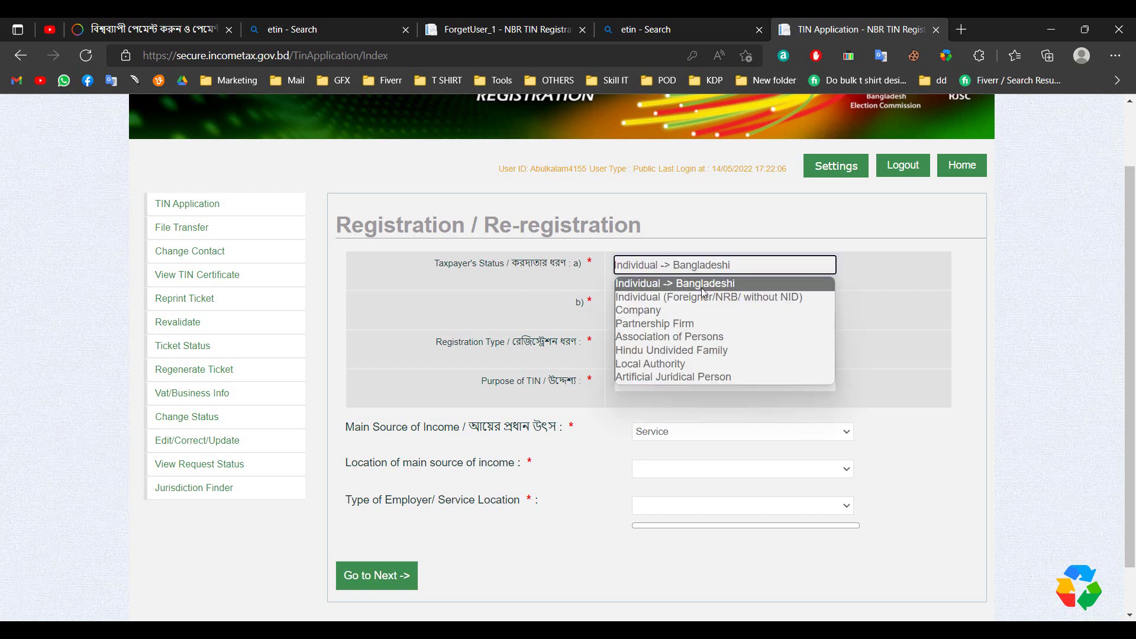
pyautogui.click(704, 284)
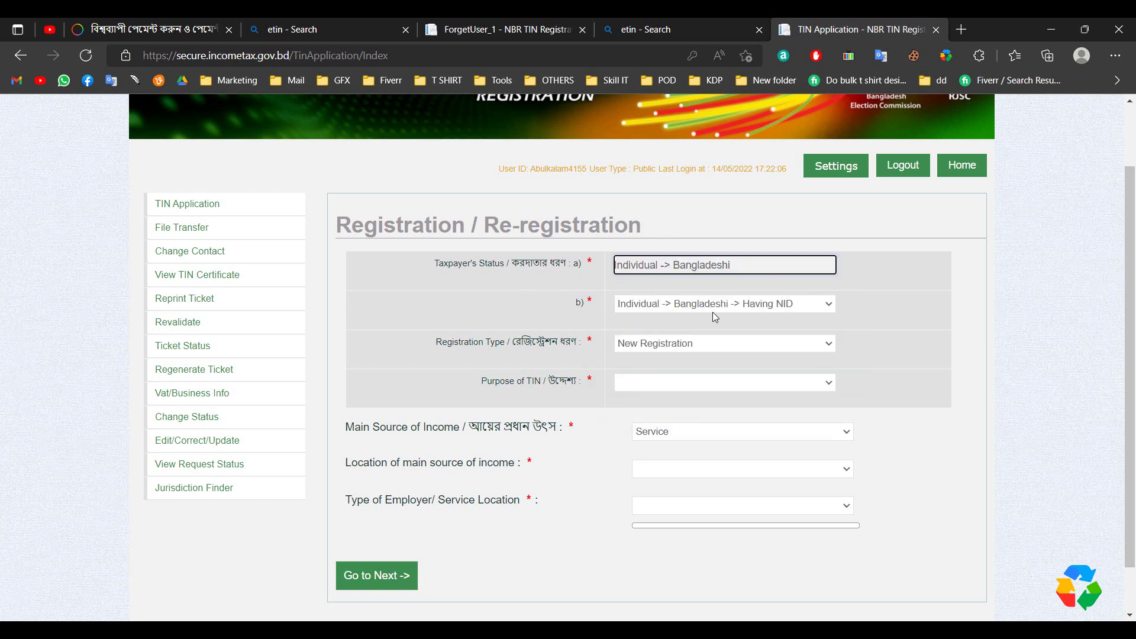
pyautogui.click(754, 307)
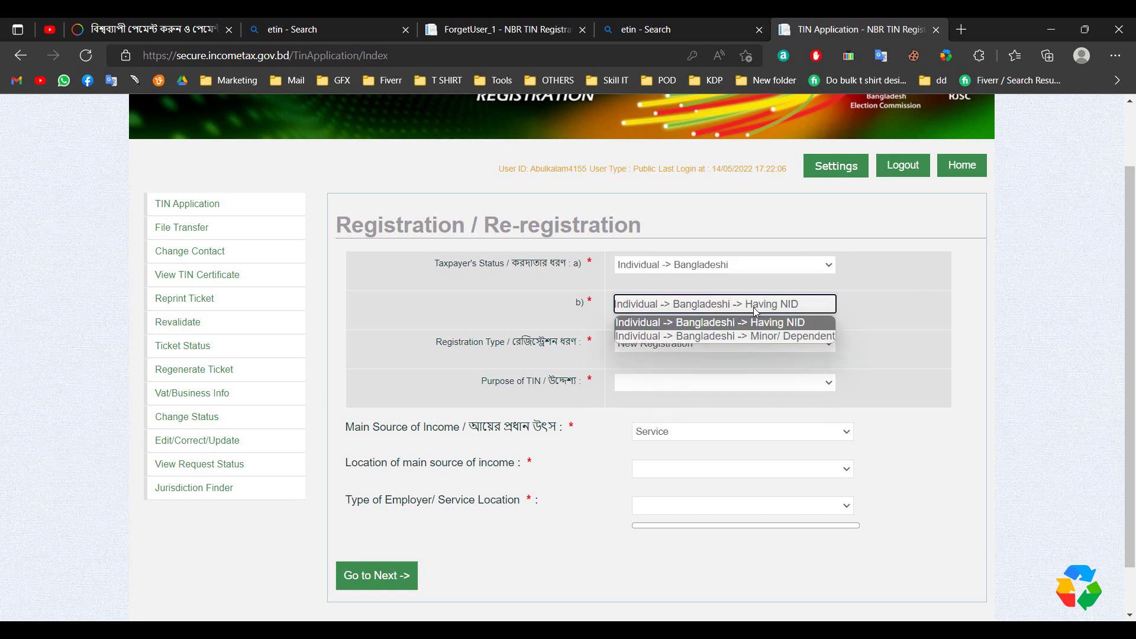
pyautogui.click(754, 307)
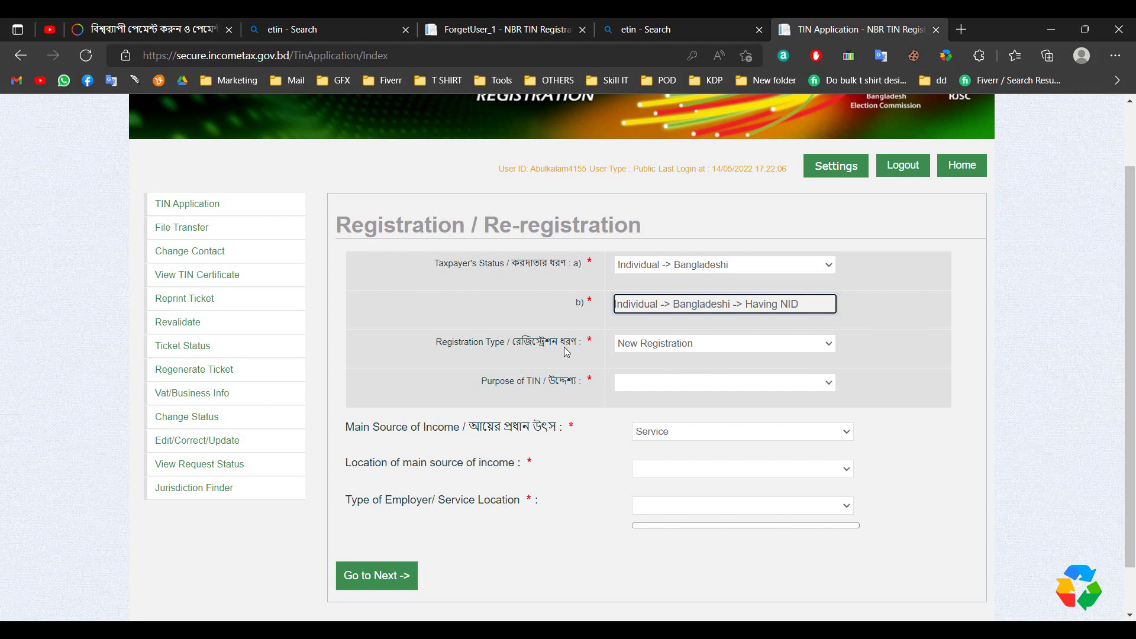
# Step: Set the registration type to New Registration
pyautogui.click(625, 343)
pyautogui.click(625, 344)
pyautogui.click(626, 345)
pyautogui.click(629, 345)
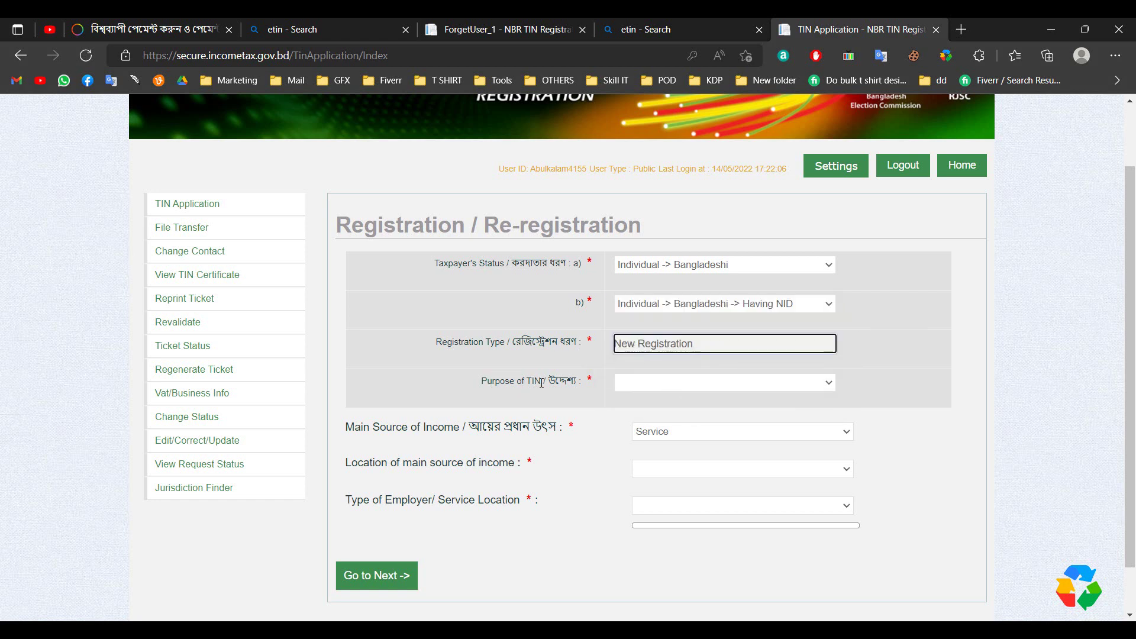
pyautogui.click(637, 382)
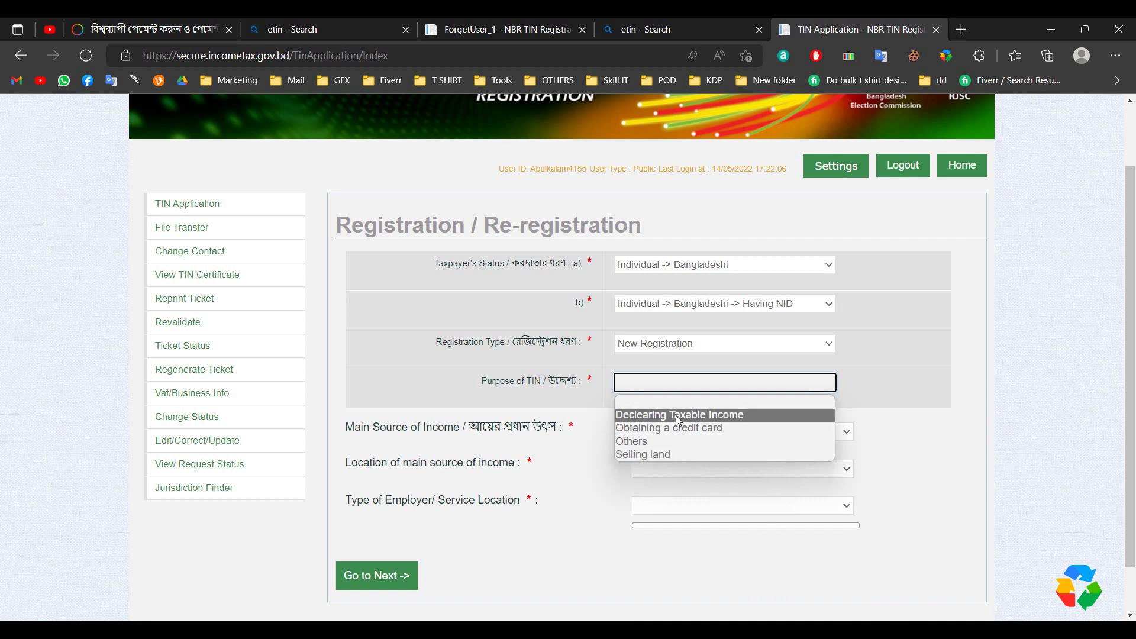
# Step: Set the Purpose of TIN to Others
pyautogui.click(661, 416)
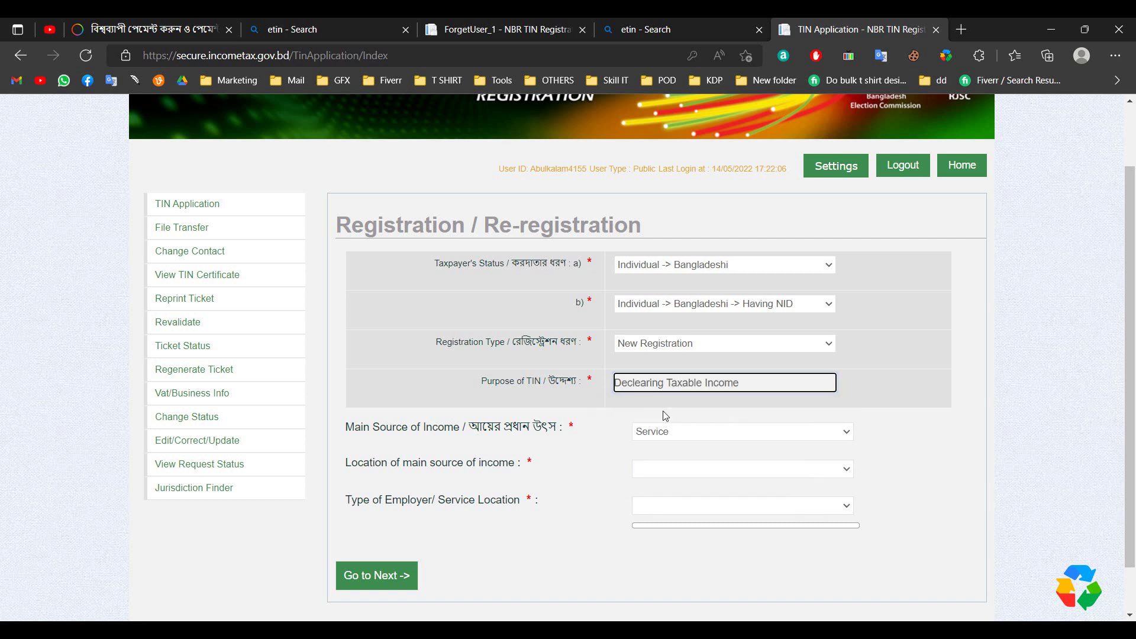
pyautogui.click(744, 383)
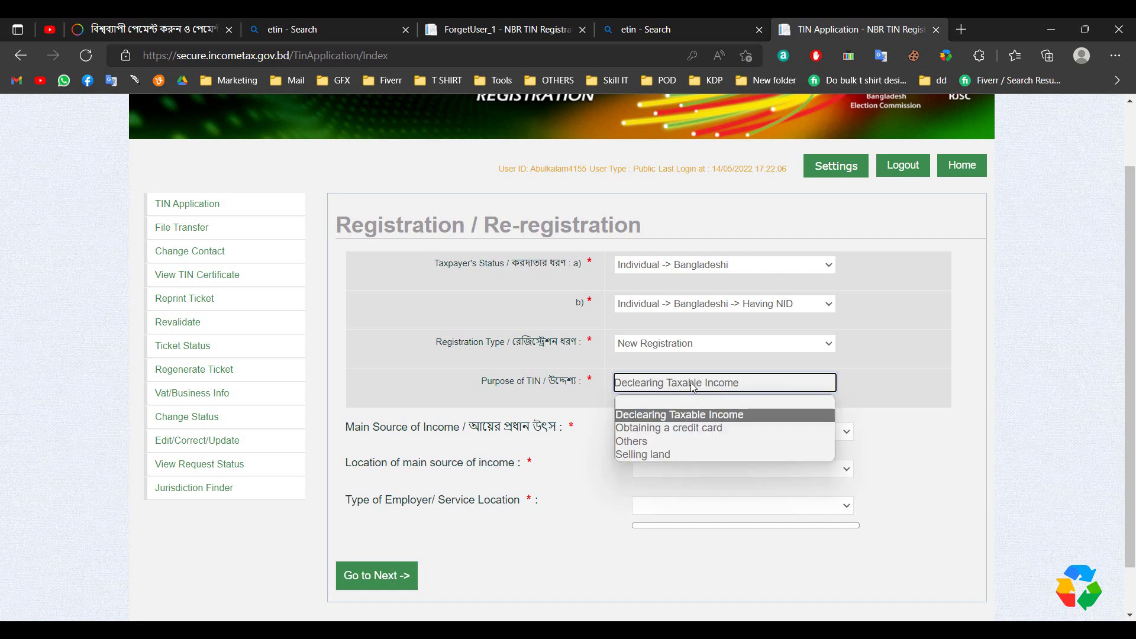
pyautogui.click(655, 443)
# Step: Set the Main Source of Income to Others
pyautogui.scroll(-1, 931, 435)
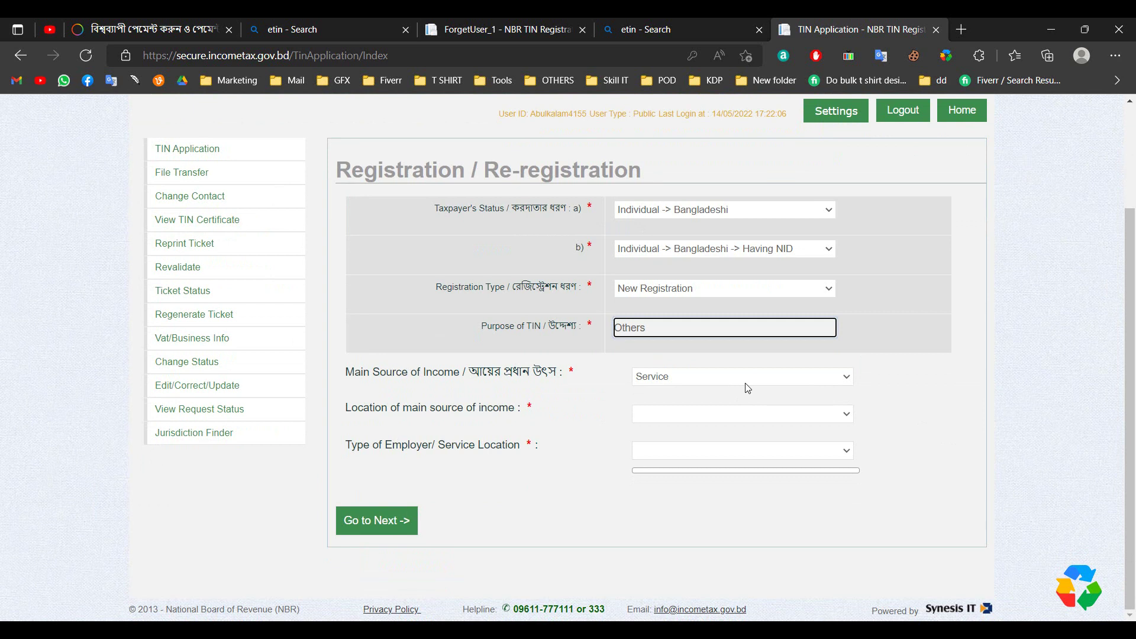
pyautogui.click(684, 379)
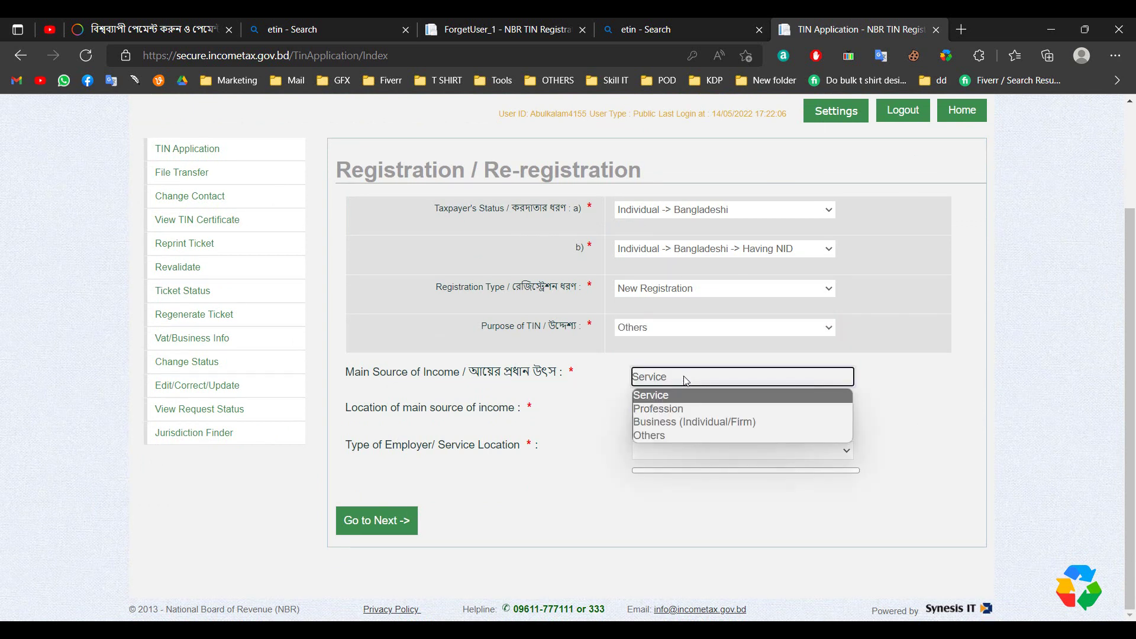
pyautogui.click(684, 435)
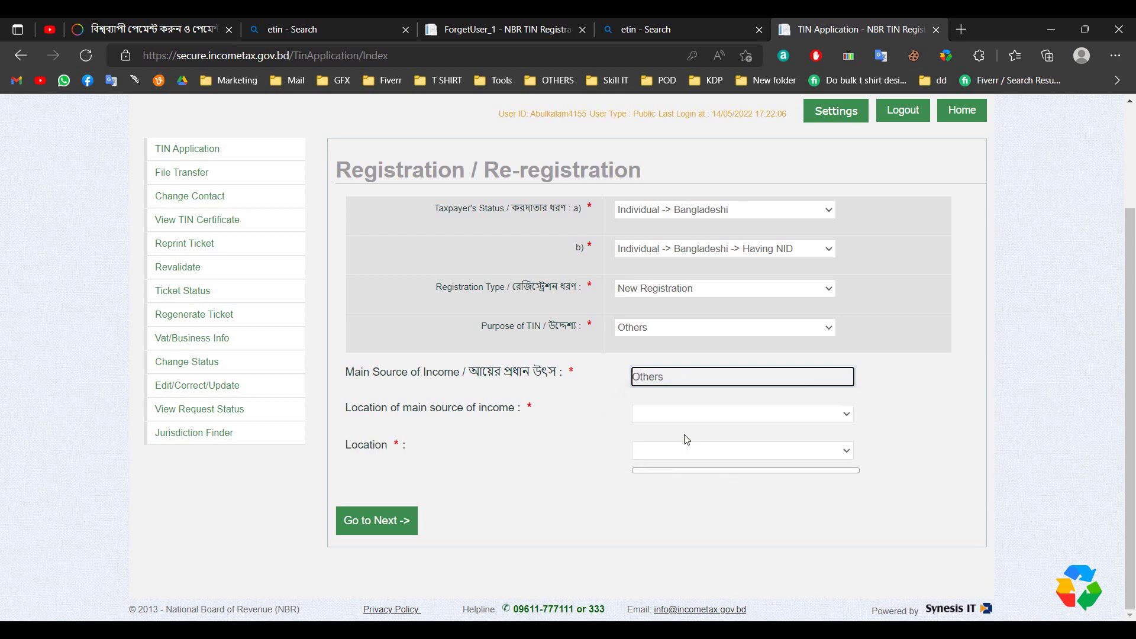
pyautogui.click(654, 385)
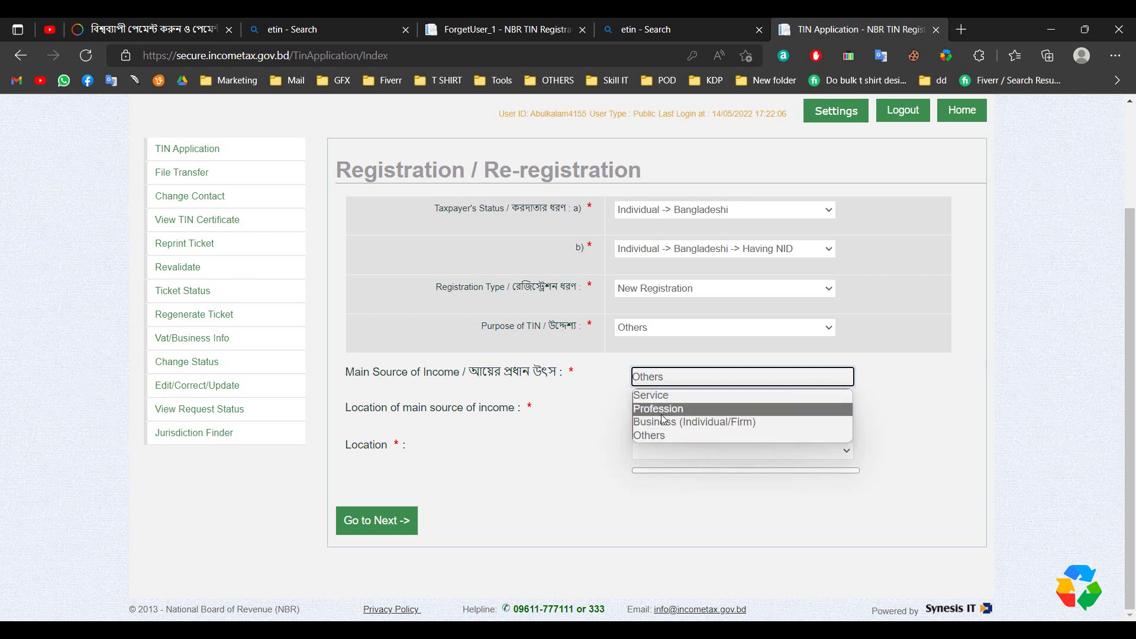
pyautogui.click(663, 409)
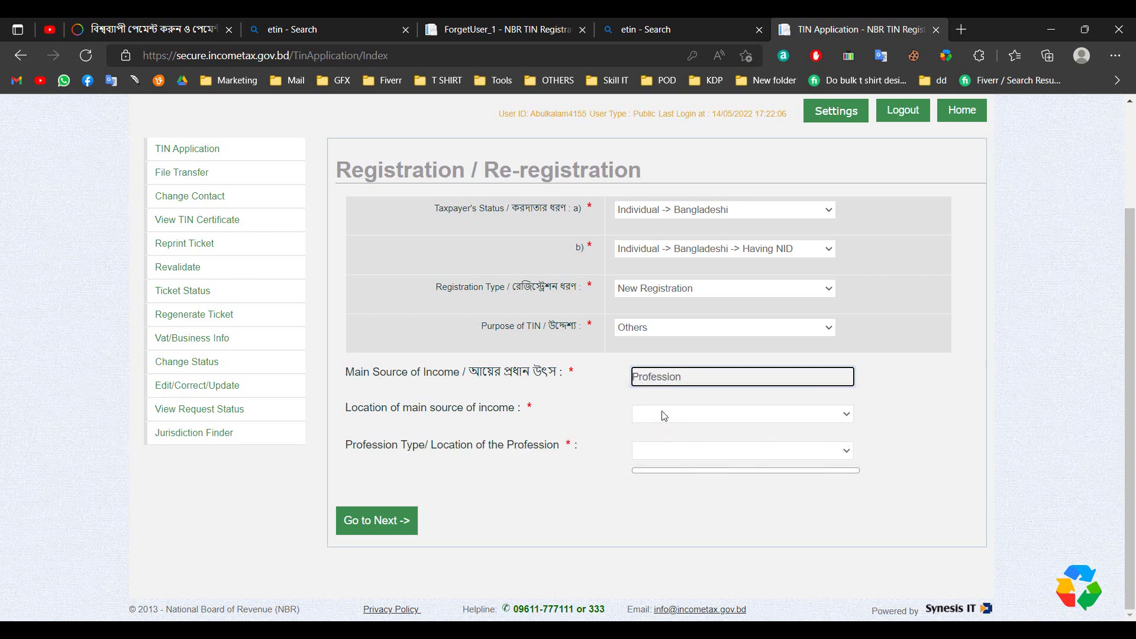
pyautogui.click(669, 382)
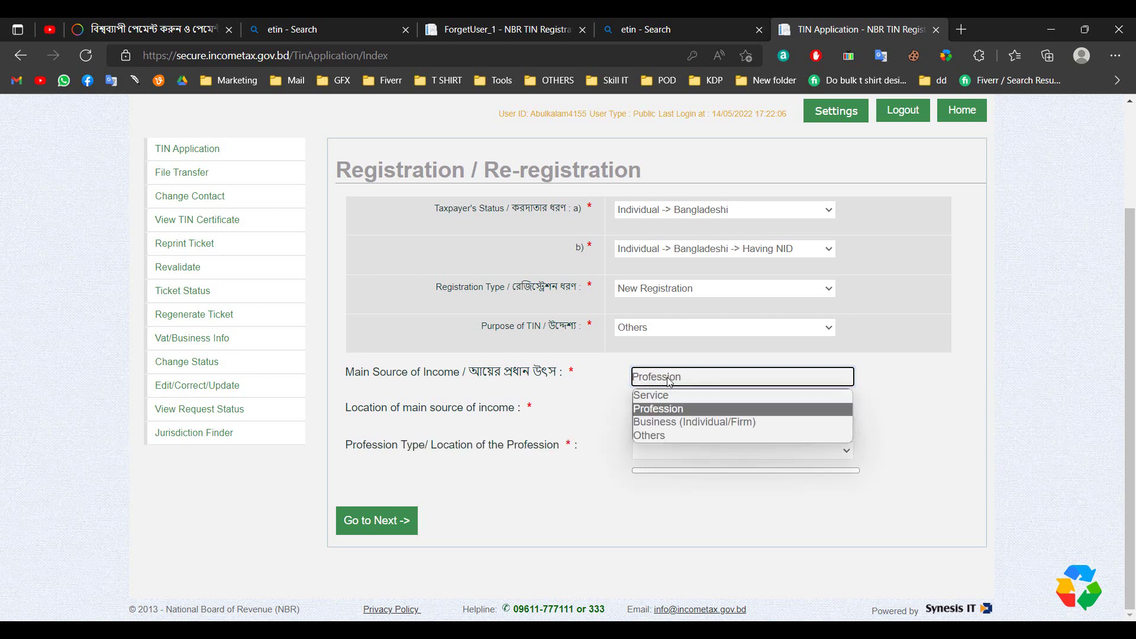
pyautogui.click(665, 436)
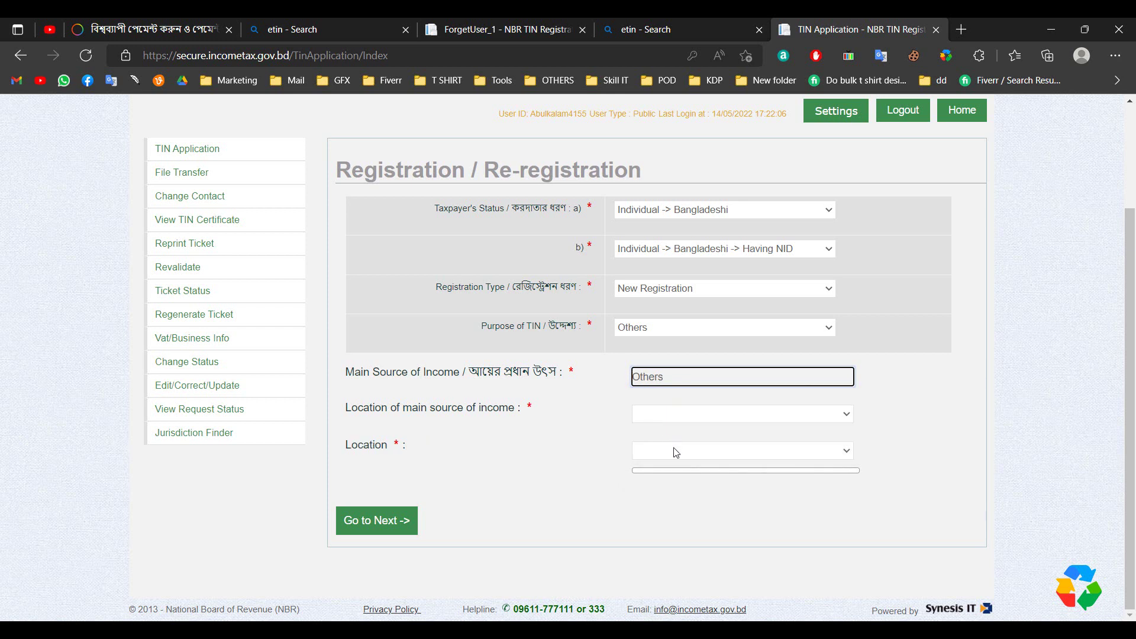
# Step: Choose Lakshmipur as the location of main source of income
pyautogui.click(695, 421)
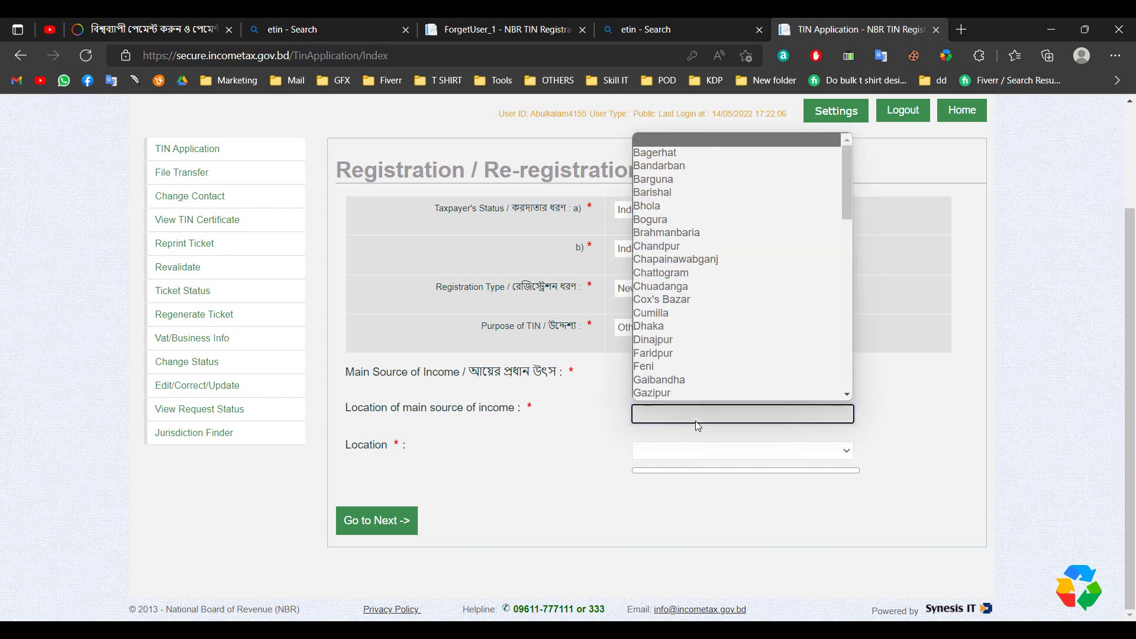
pyautogui.scroll(-1, 683, 347)
pyautogui.scroll(1, 685, 350)
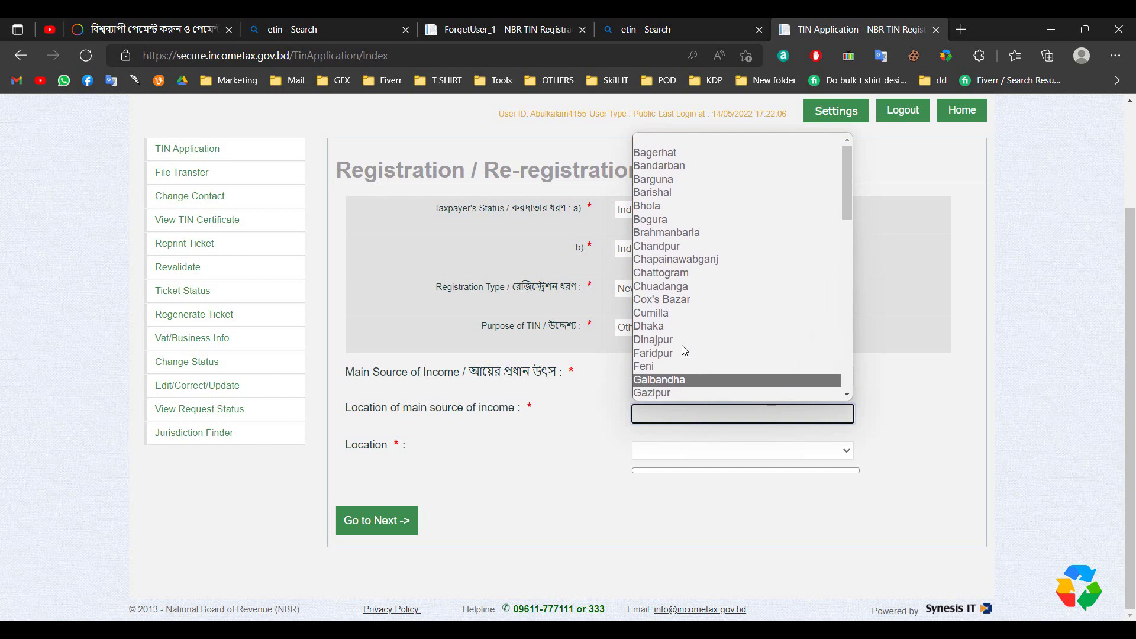
pyautogui.scroll(-3, 685, 351)
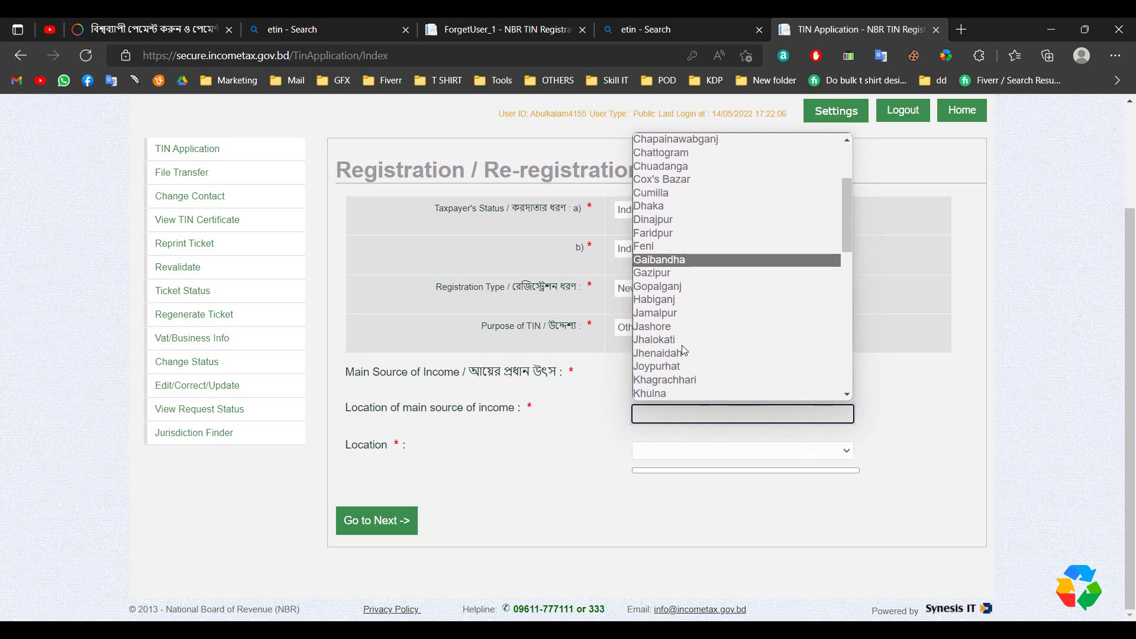
pyautogui.scroll(-3, 685, 351)
pyautogui.scroll(-1, 684, 350)
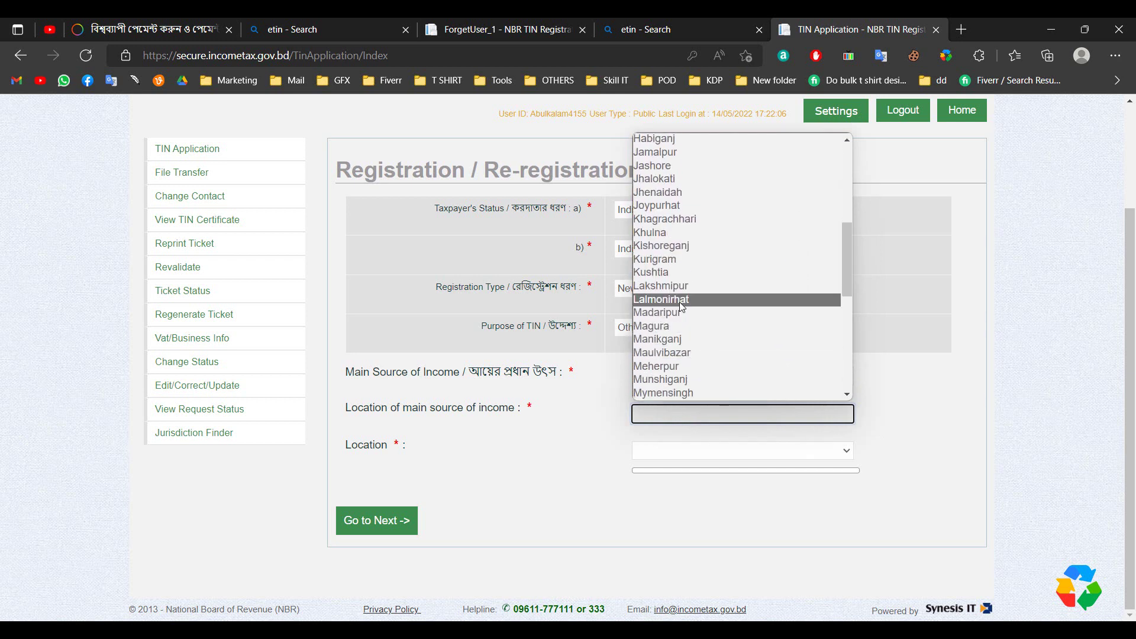
pyautogui.click(682, 292)
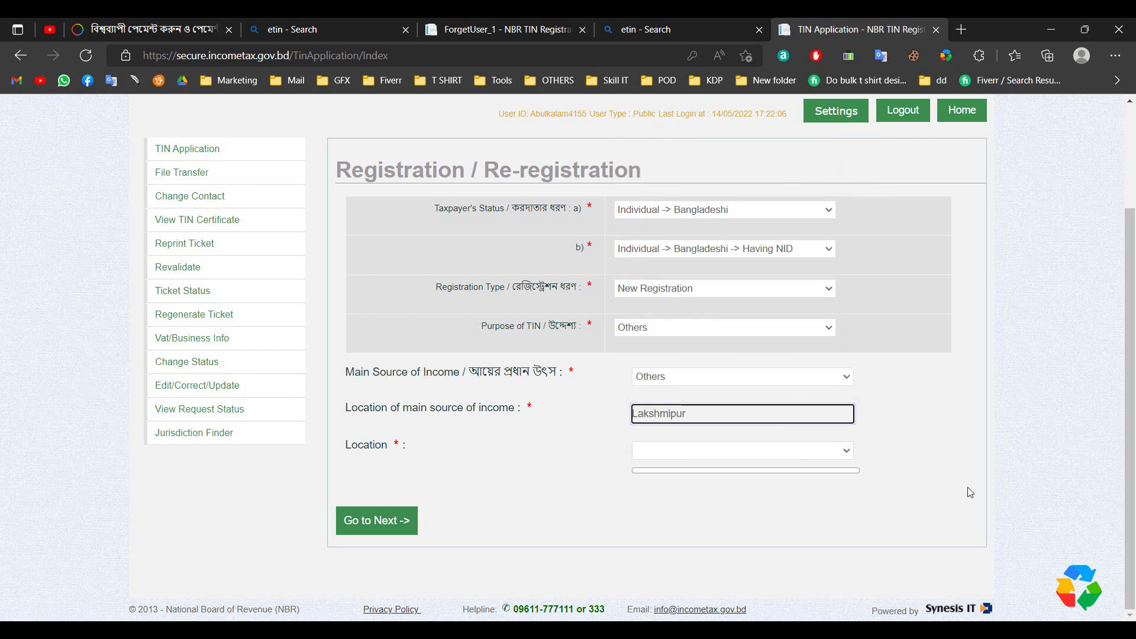
# Step: Pick the Lakshmipur Municipality ward as Location and go to Basic Information
pyautogui.click(747, 450)
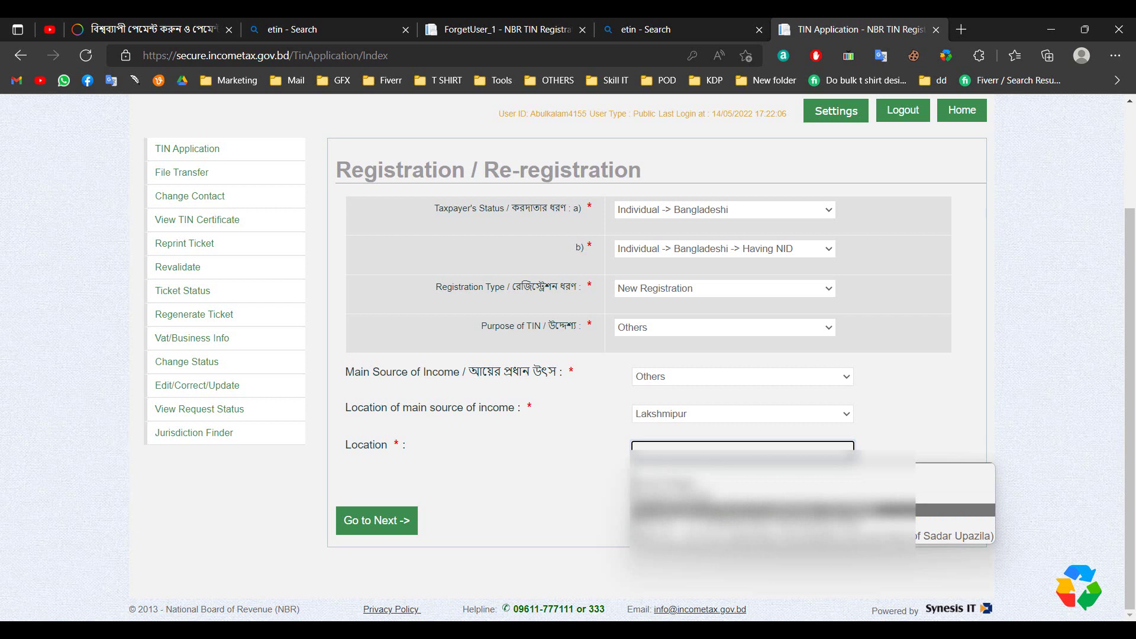
pyautogui.click(817, 510)
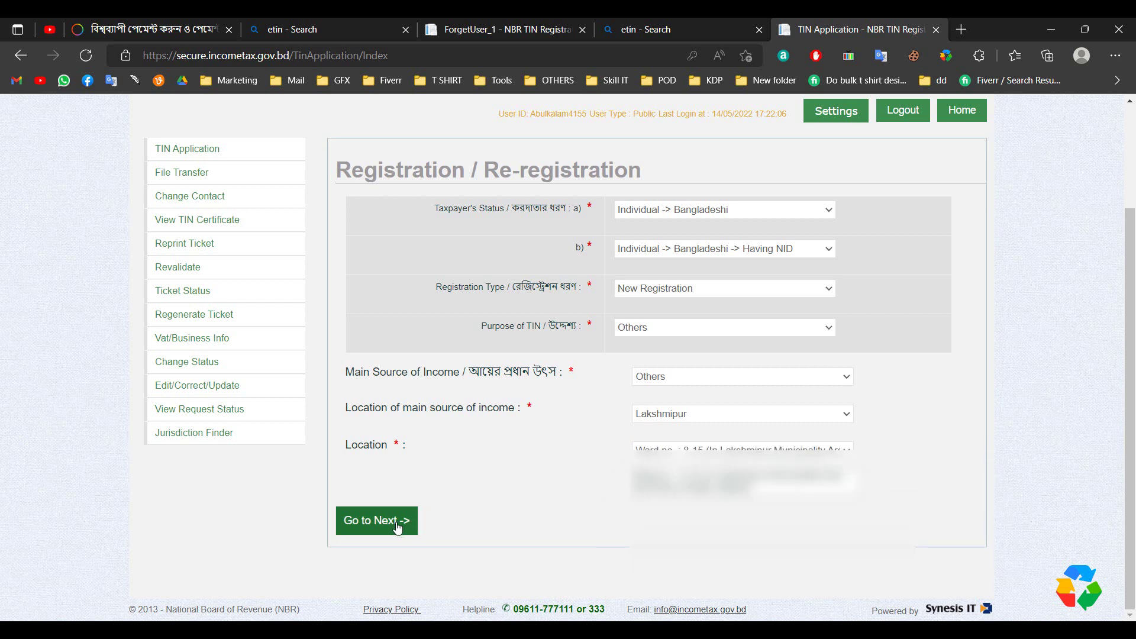
pyautogui.click(397, 525)
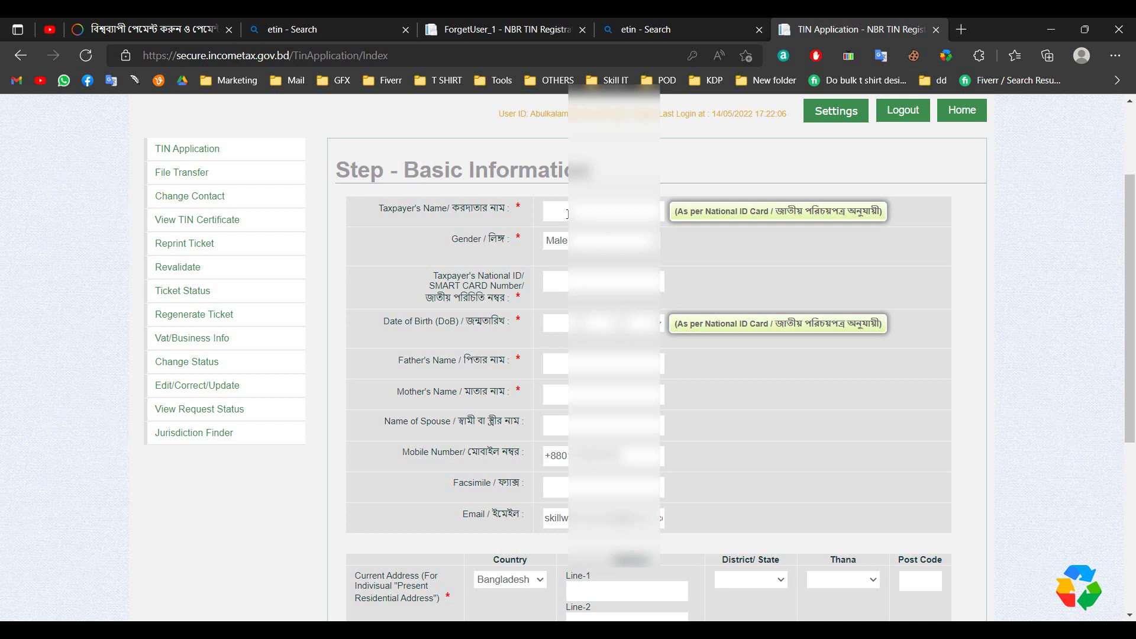
# Step: Autofill the taxpayer's name and gender from saved details, then type the National ID number
pyautogui.click(567, 214)
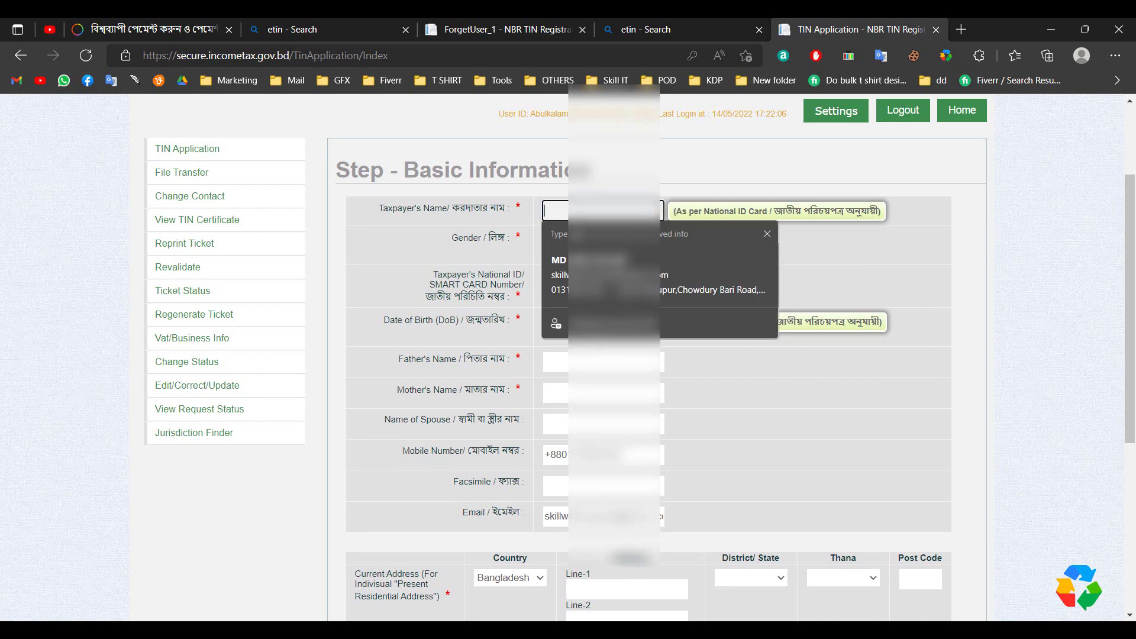
pyautogui.click(592, 276)
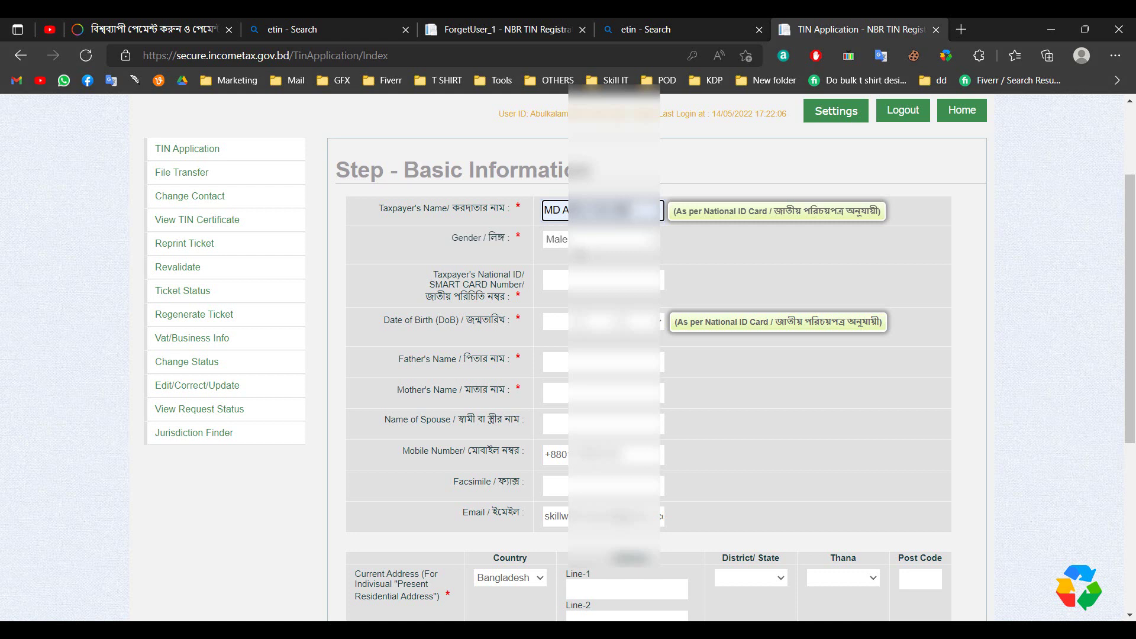
pyautogui.click(565, 276)
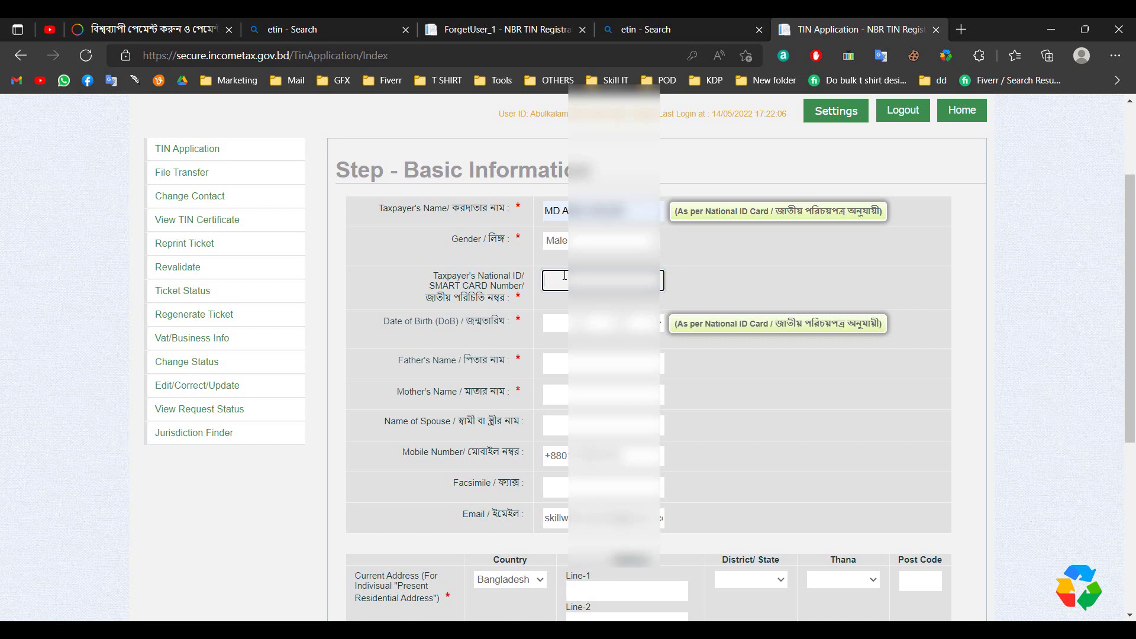
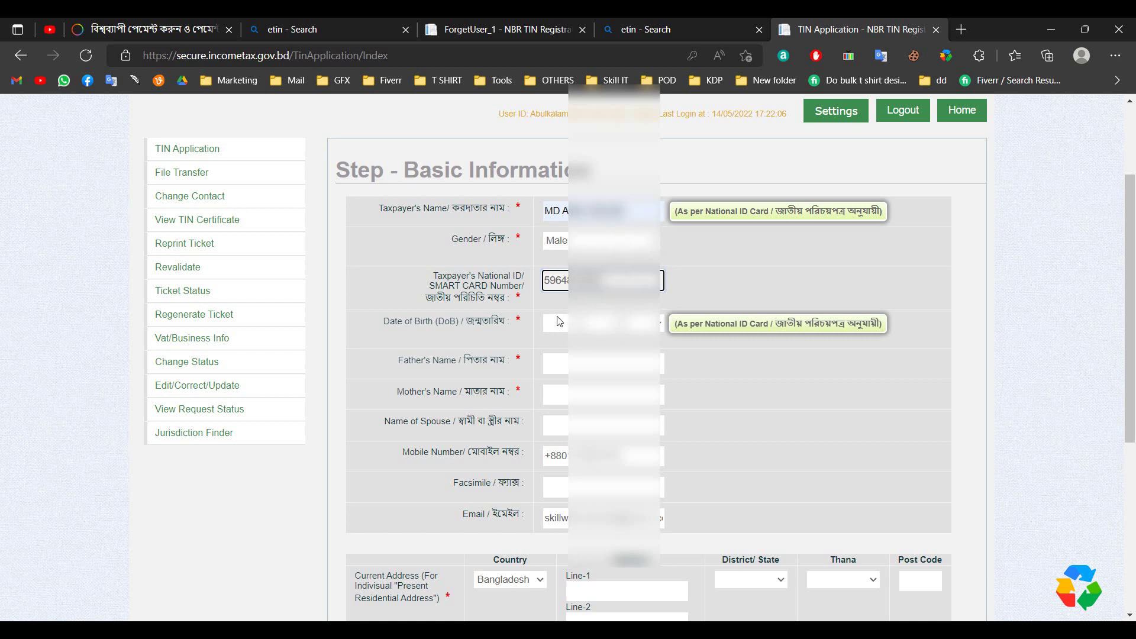
# Step: Pick birth day 02 with an initial birth month and year
pyautogui.click(562, 324)
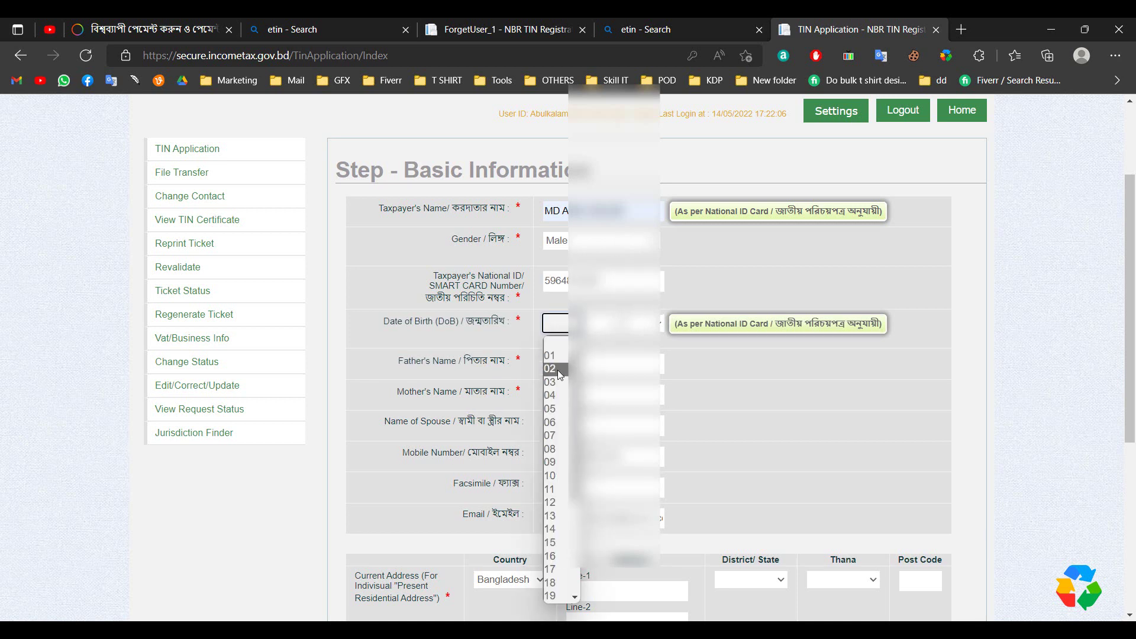
pyautogui.click(559, 368)
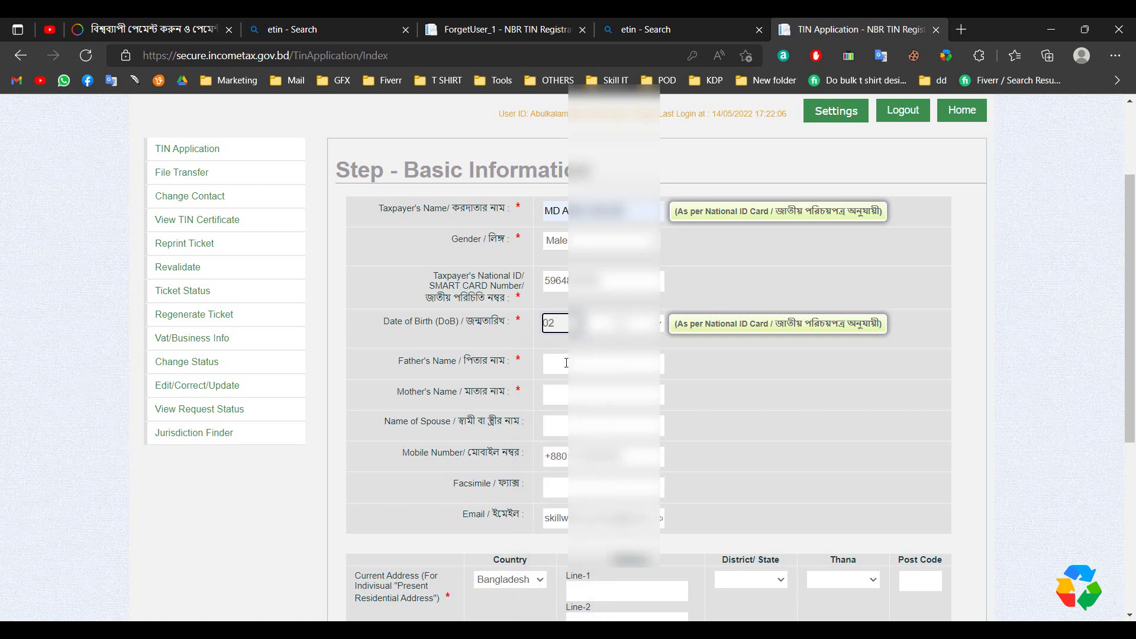
pyautogui.click(600, 324)
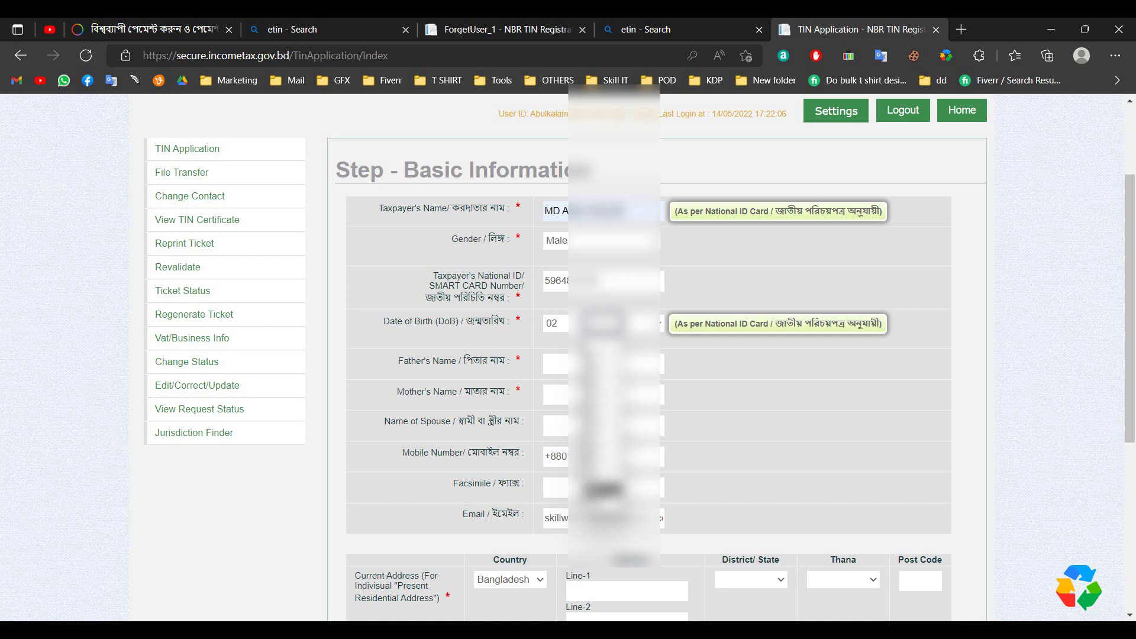
pyautogui.click(603, 488)
pyautogui.click(644, 323)
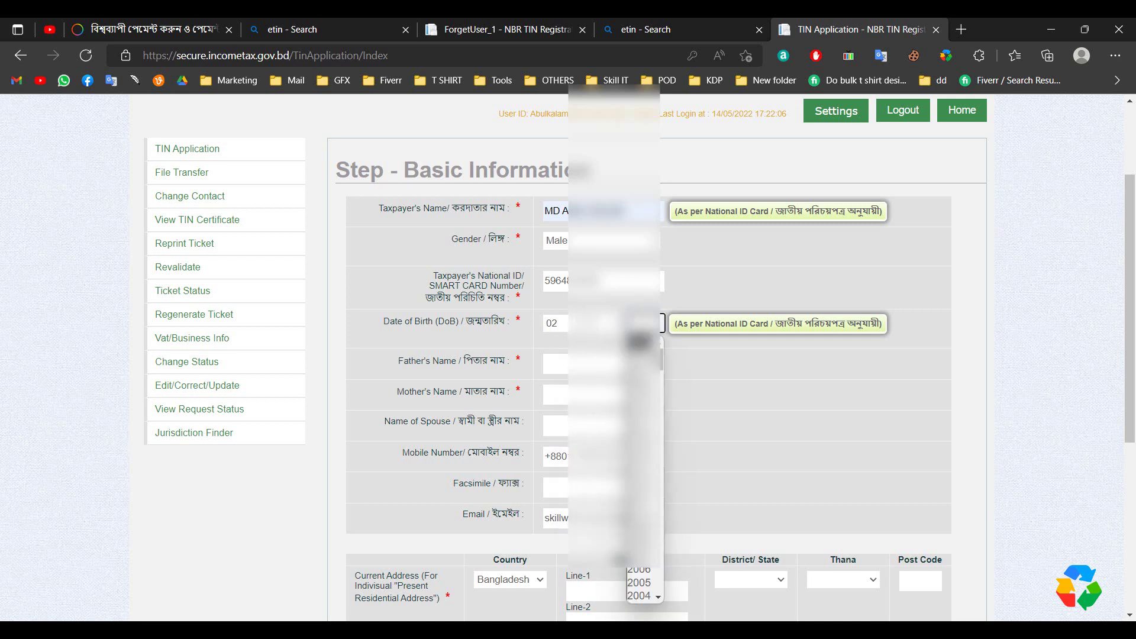
pyautogui.click(642, 367)
# Step: Correct the birth month and birth year in the Date of Birth dropdowns
pyautogui.click(603, 323)
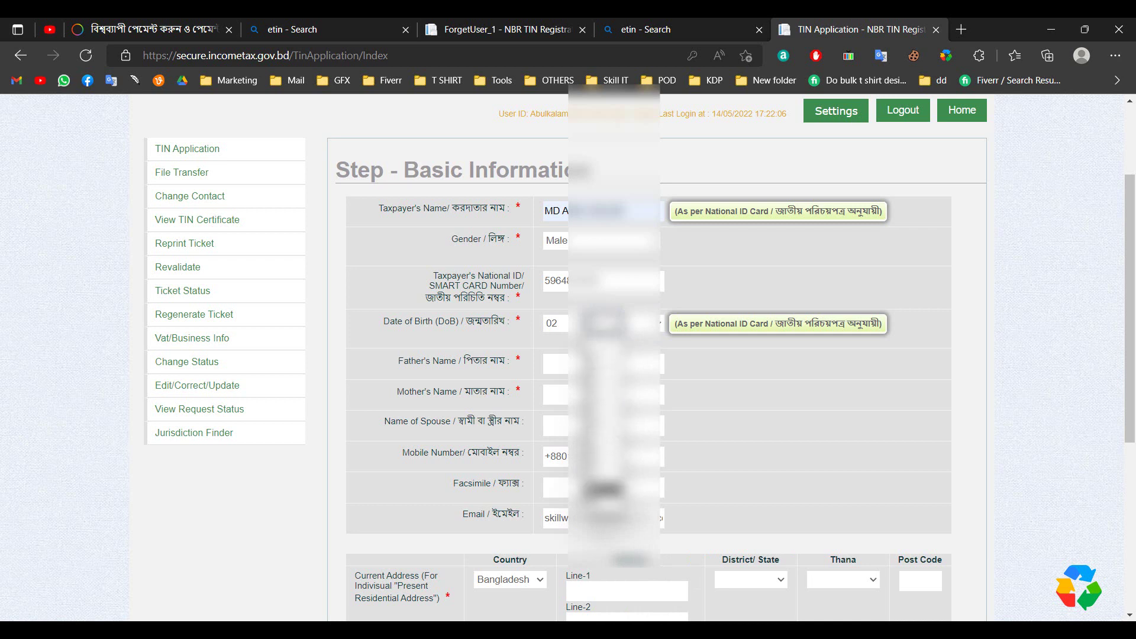
pyautogui.click(606, 452)
pyautogui.click(644, 323)
pyautogui.moveTo(660, 352); pyautogui.dragTo(661, 433)
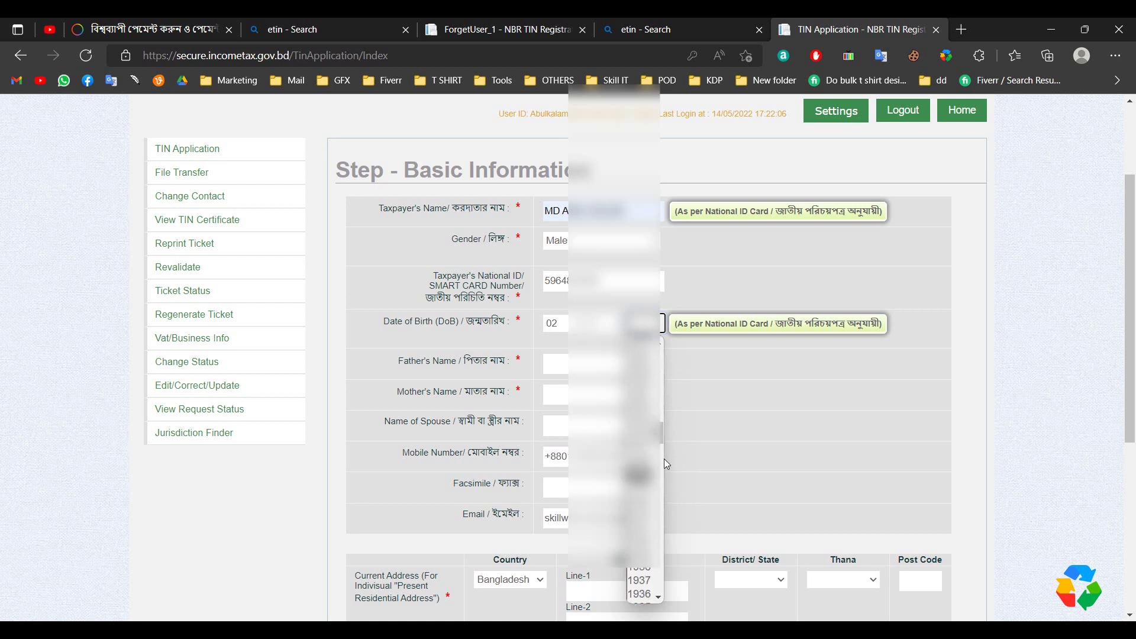
pyautogui.scroll(2, 639, 482)
pyautogui.scroll(2, 638, 490)
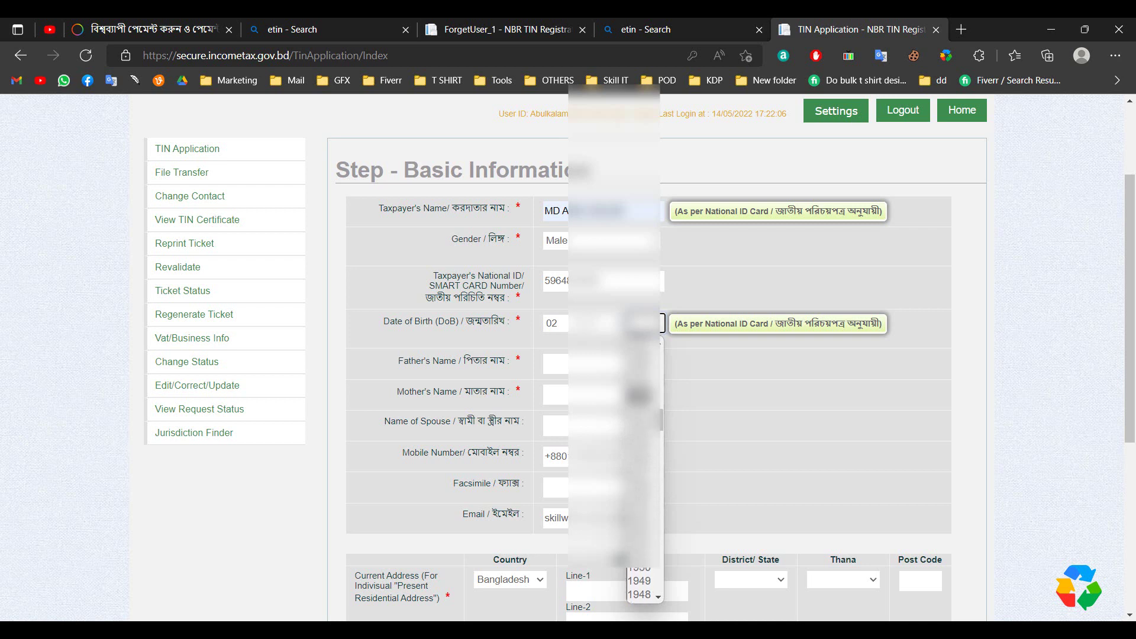
pyautogui.click(642, 379)
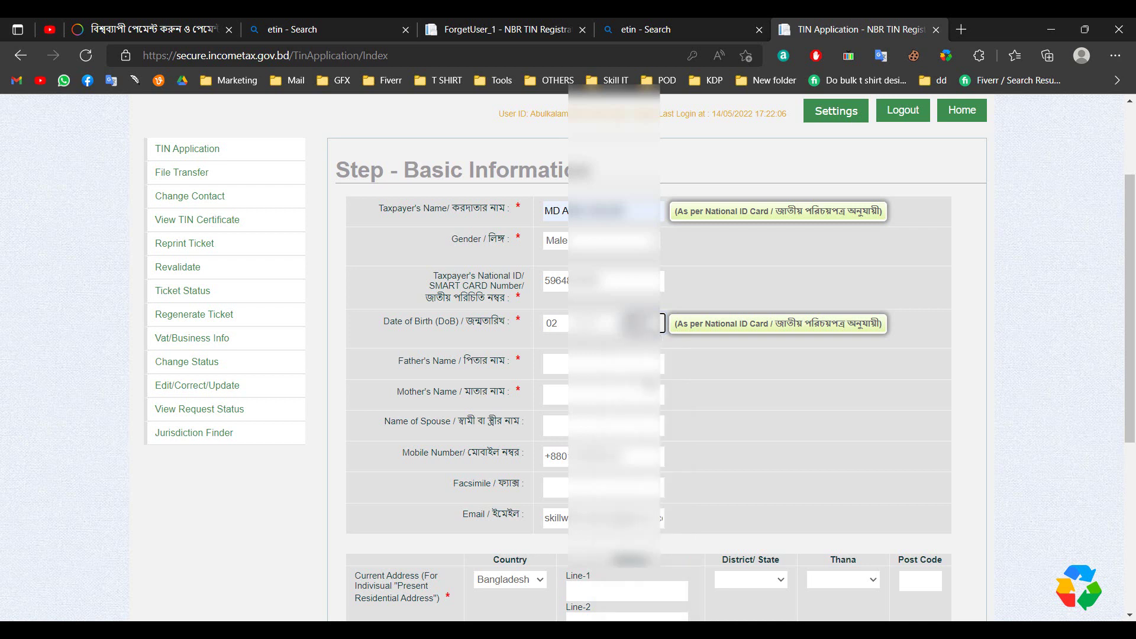
pyautogui.click(558, 370)
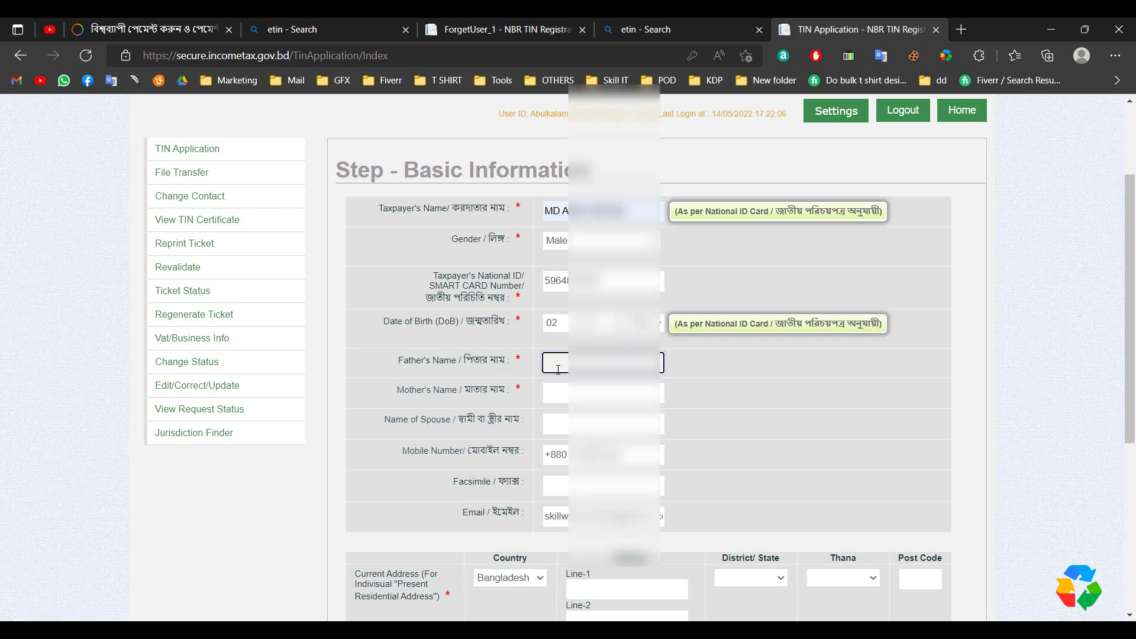
# Step: Type the father's name, fixing a typo, and scroll down to the address section
pyautogui.write('Hasa')
pyautogui.press('BackSpace')
pyautogui.press('BackSpace')
pyautogui.press('BackSpace')
pyautogui.write('abib')
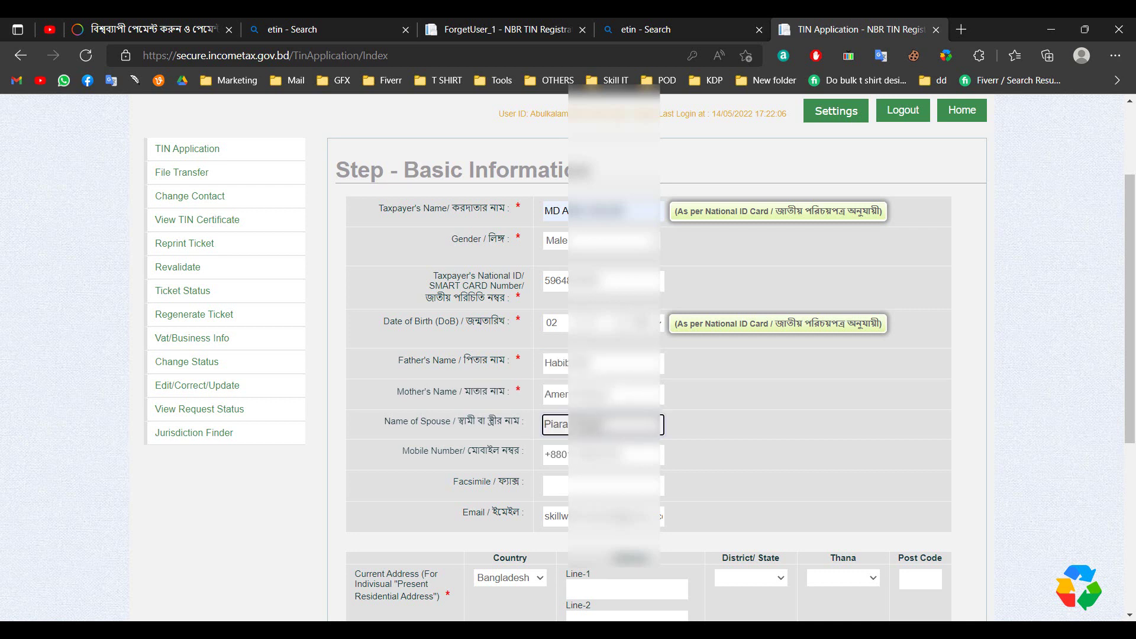
pyautogui.scroll(-1, 782, 470)
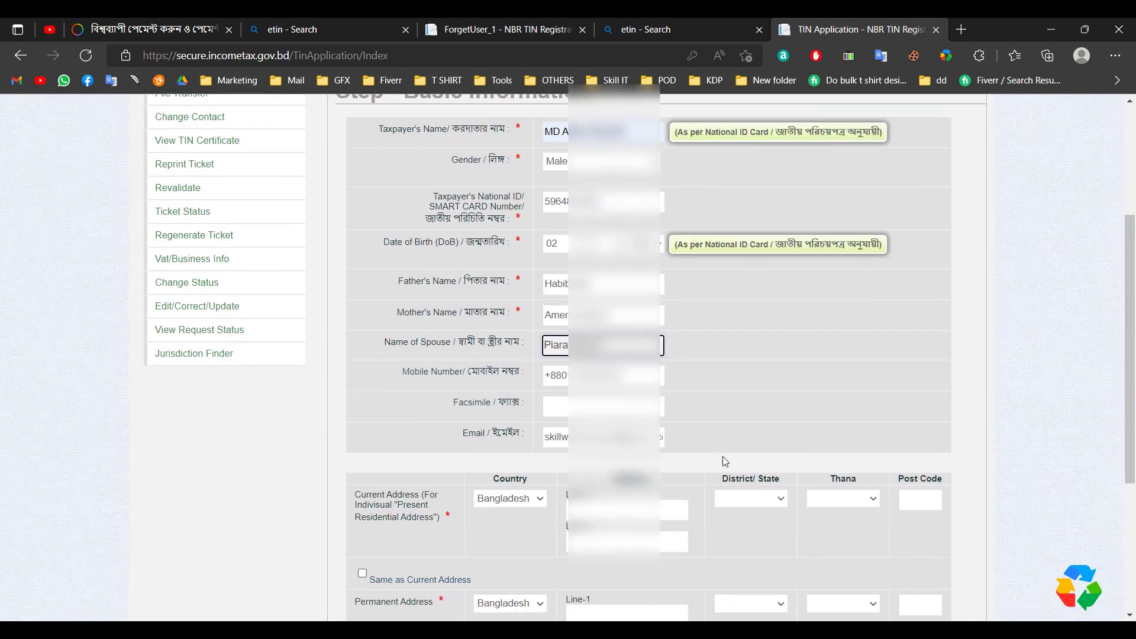
pyautogui.scroll(-2, 817, 410)
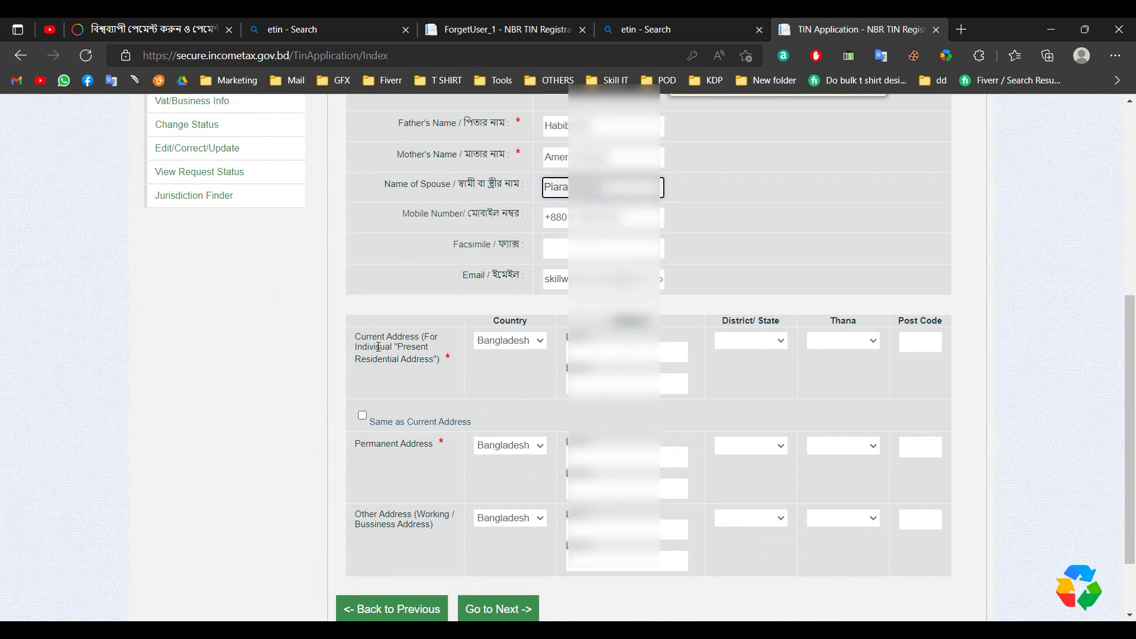
pyautogui.scroll(-2, 422, 398)
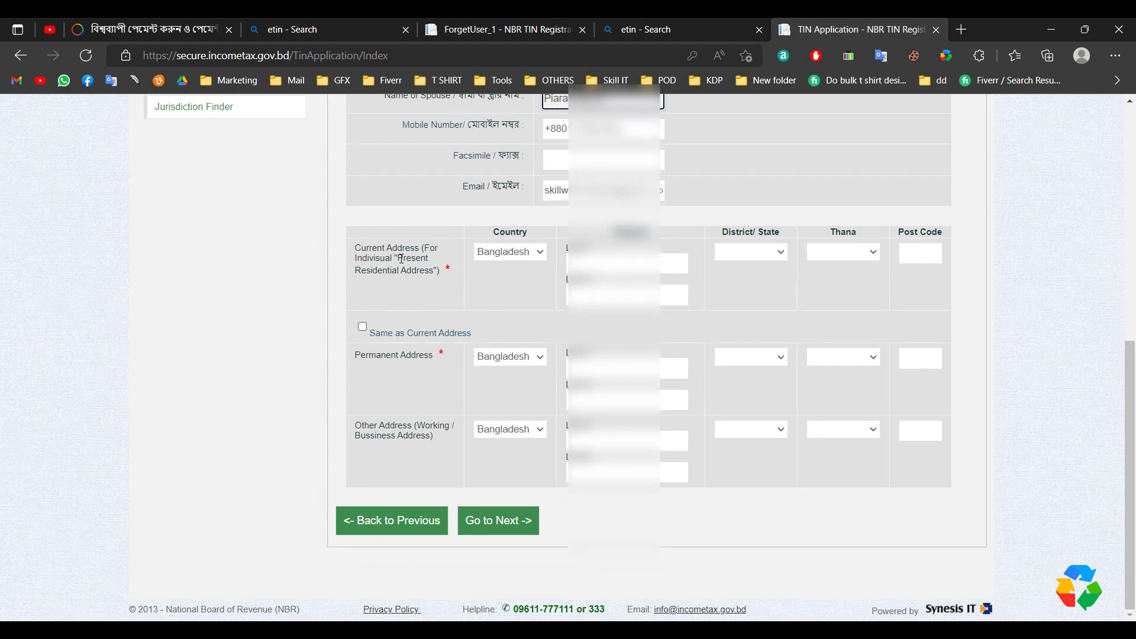
# Step: Fill in both Current Address lines
pyautogui.moveTo(400, 259); pyautogui.dragTo(441, 274)
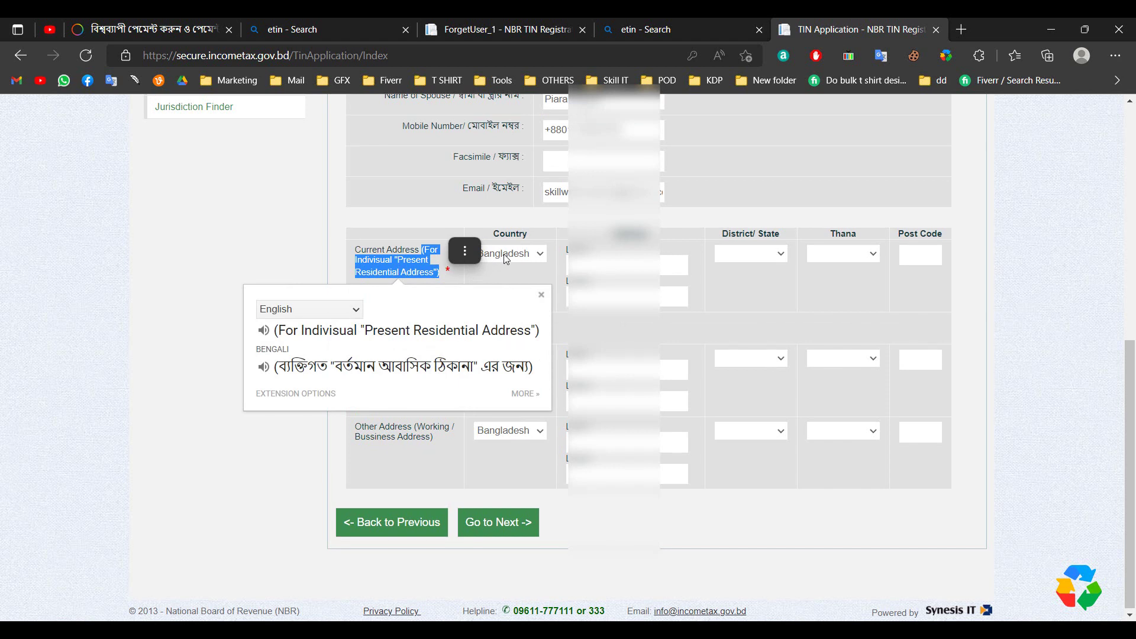
pyautogui.click(642, 268)
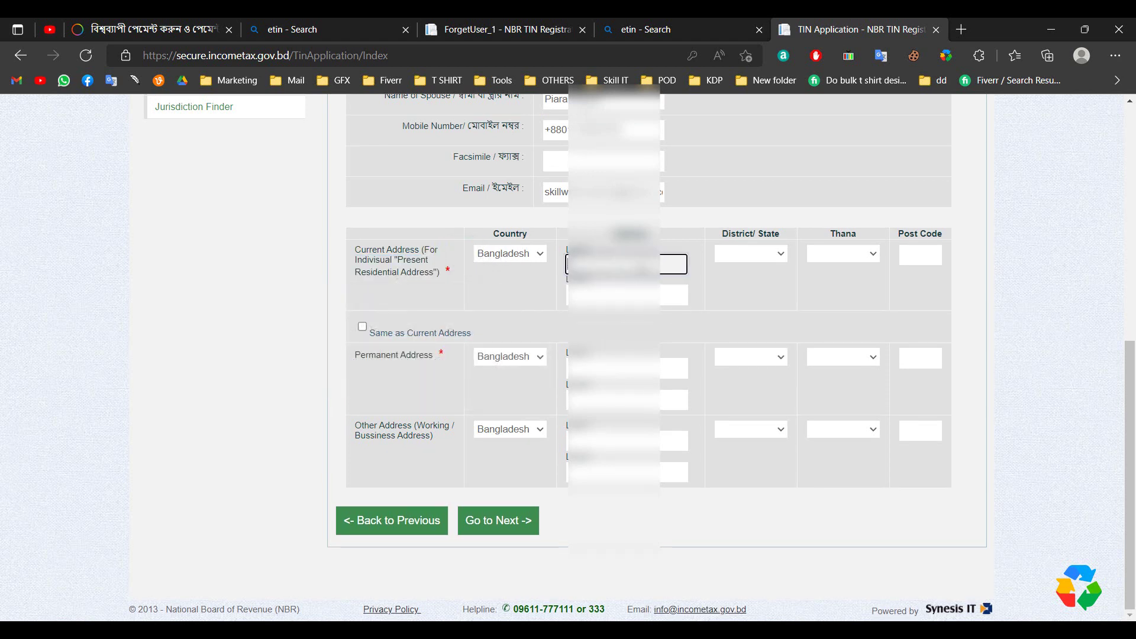
pyautogui.write('Dhaka')
pyautogui.press('Tab')
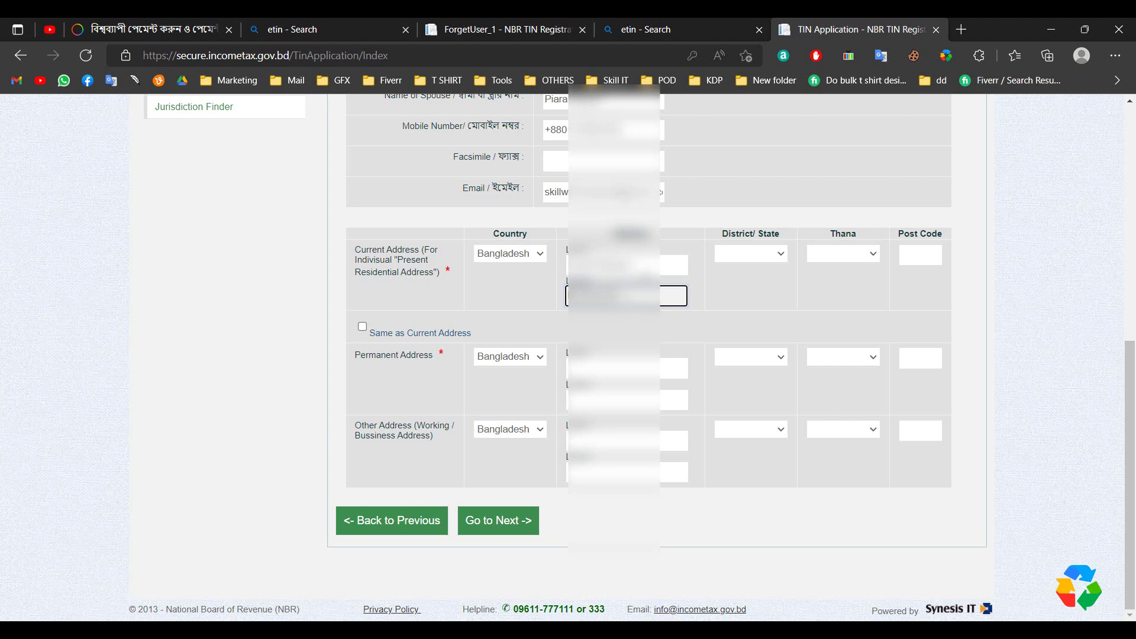
pyautogui.write('ro')
# Step: Set the current address district to Lakshmipur, choose its thana, and enter the post code
pyautogui.click(769, 255)
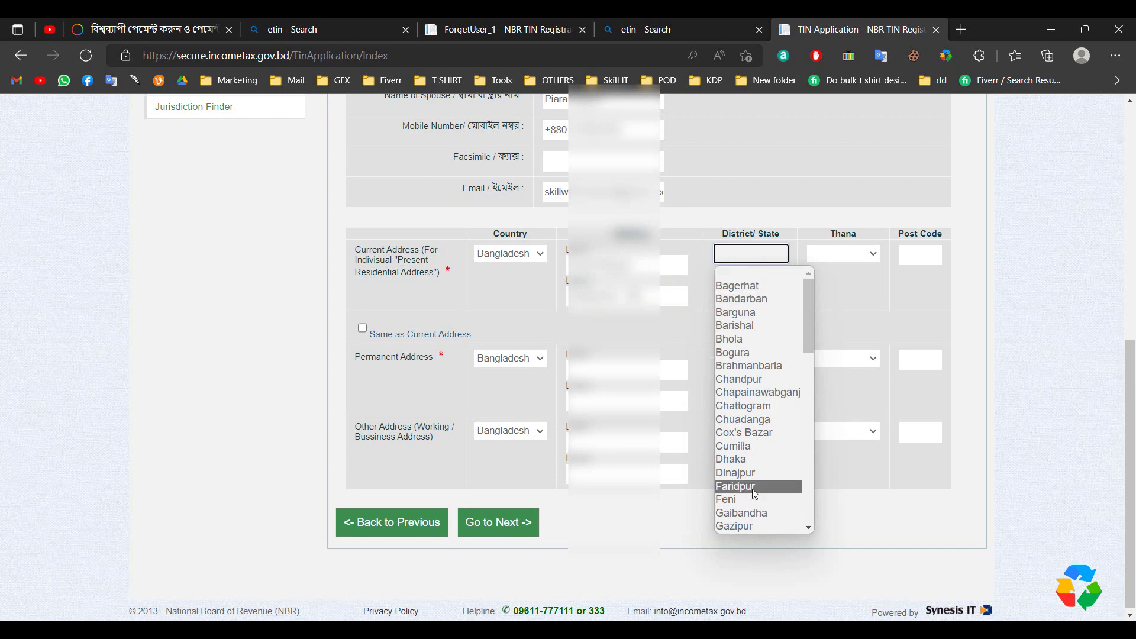
pyautogui.scroll(-5, 759, 514)
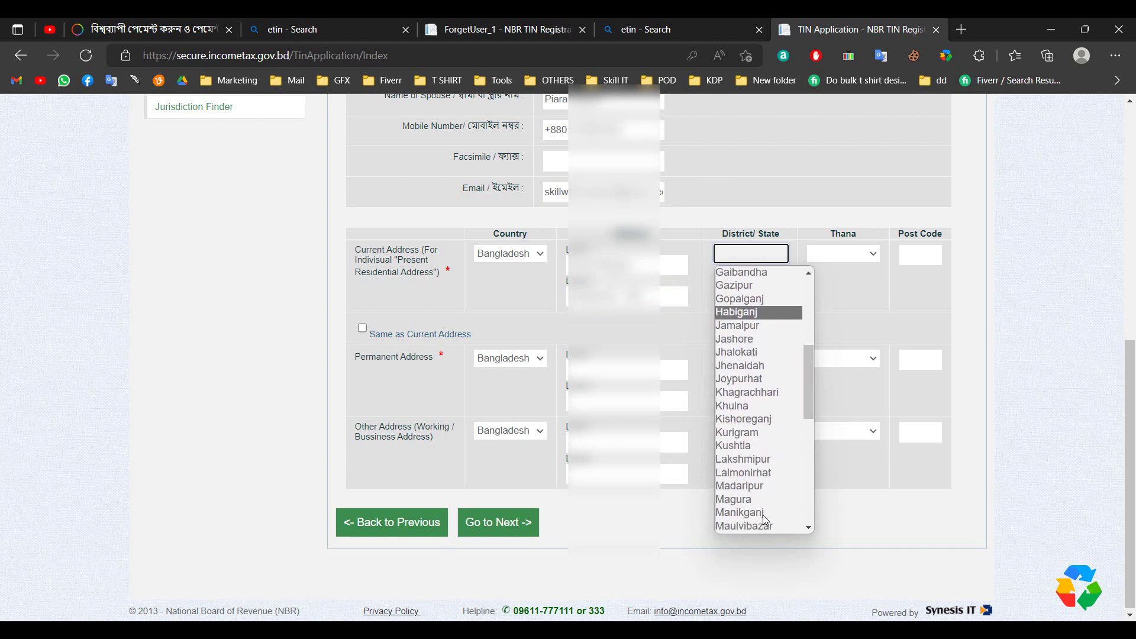
pyautogui.scroll(-2, 762, 515)
pyautogui.click(746, 382)
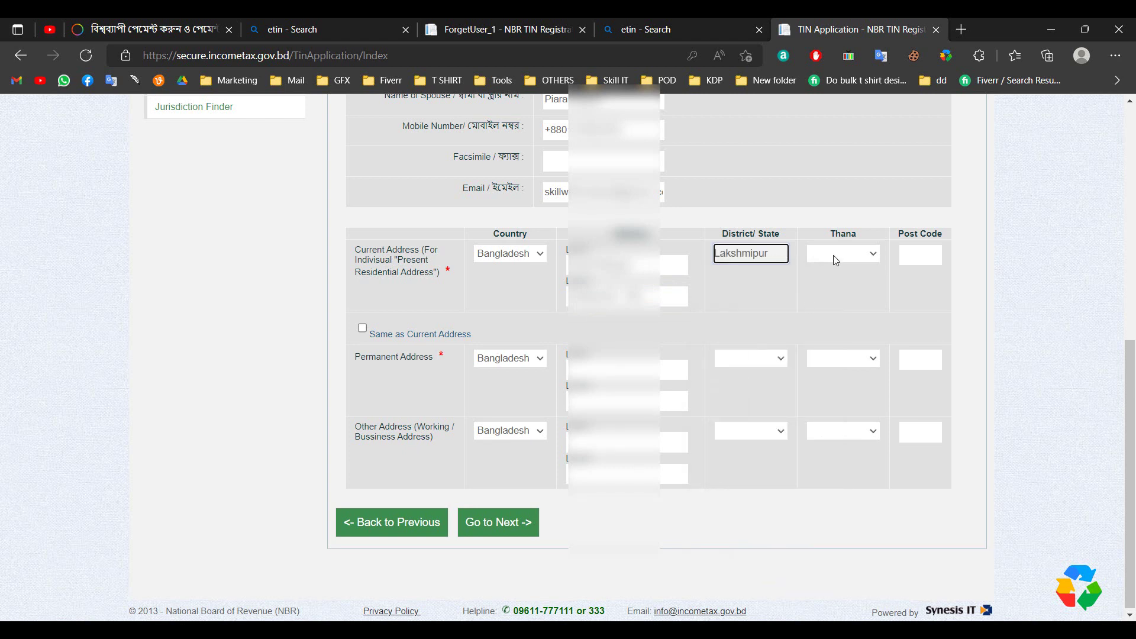
pyautogui.click(835, 260)
pyautogui.click(836, 311)
pyautogui.click(919, 251)
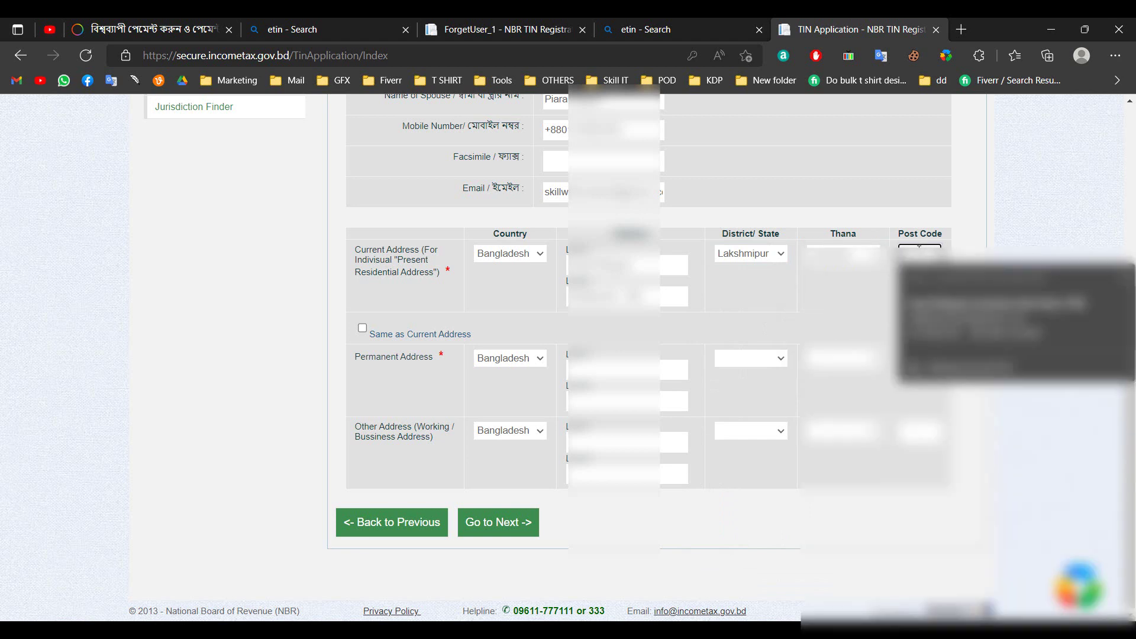
pyautogui.write('3700')
pyautogui.press('Tab')
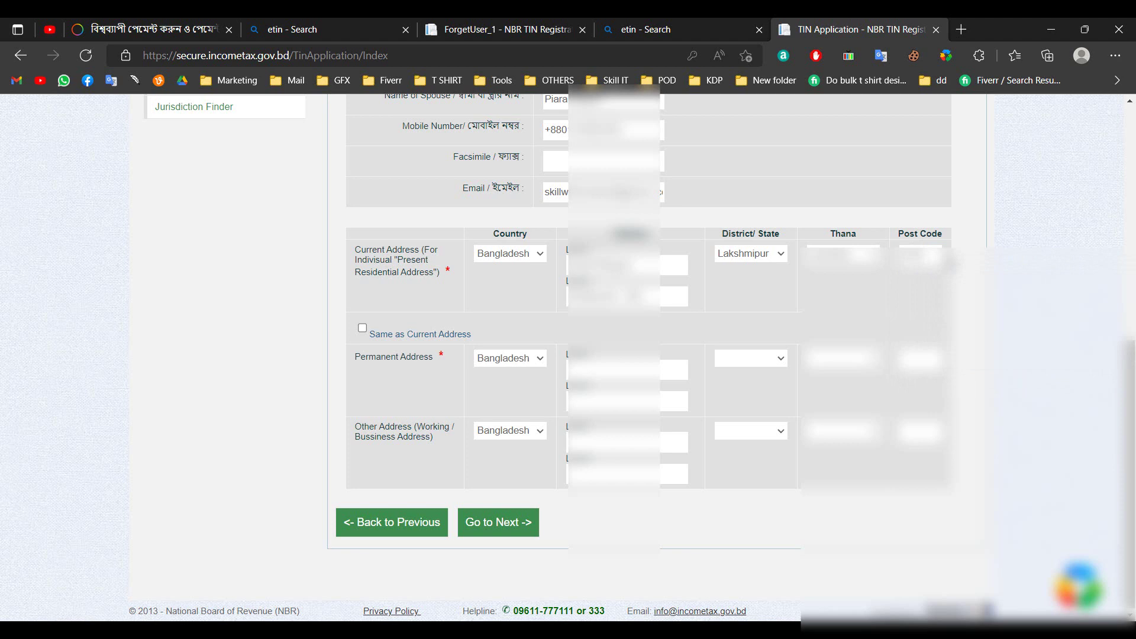
# Step: Make the permanent address same as current and proceed to the next step
pyautogui.click(362, 331)
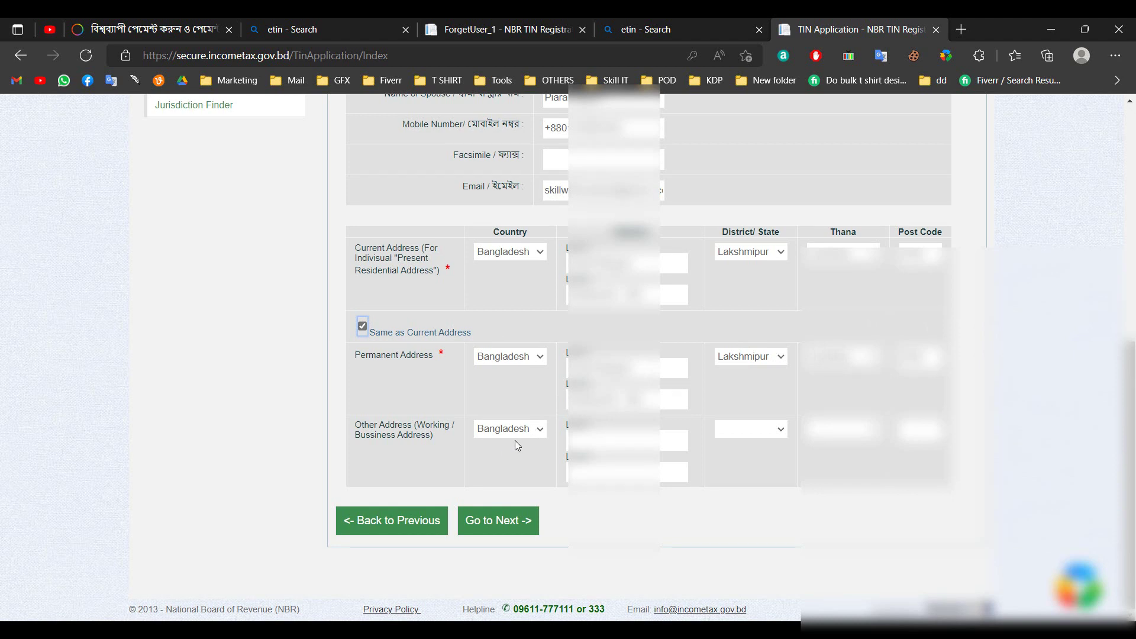
pyautogui.click(510, 524)
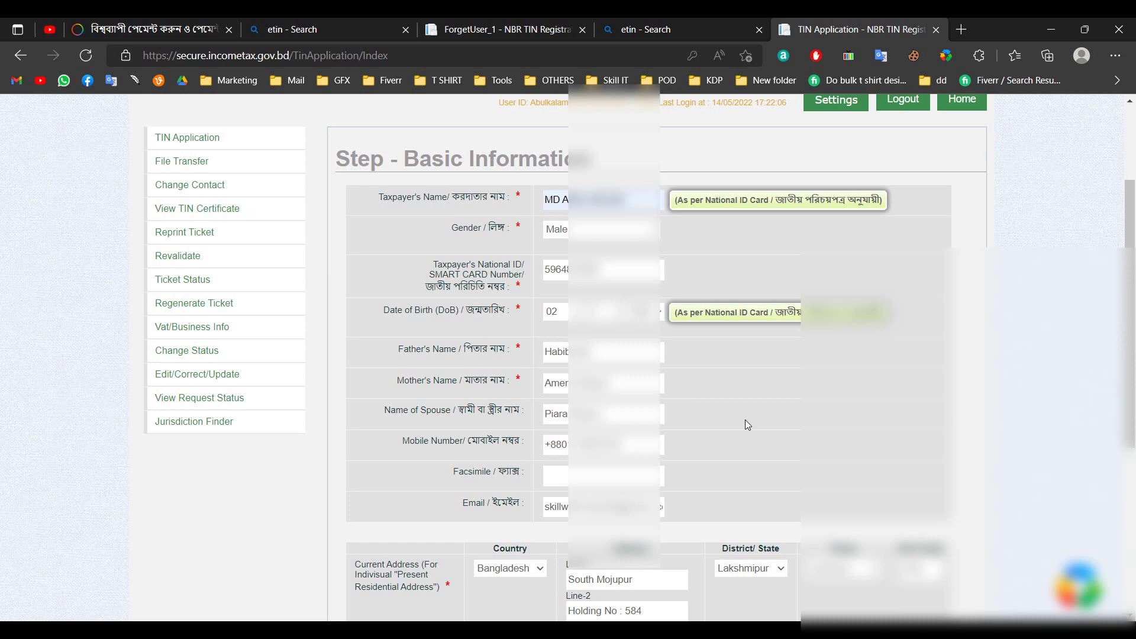
pyautogui.scroll(-5, 744, 420)
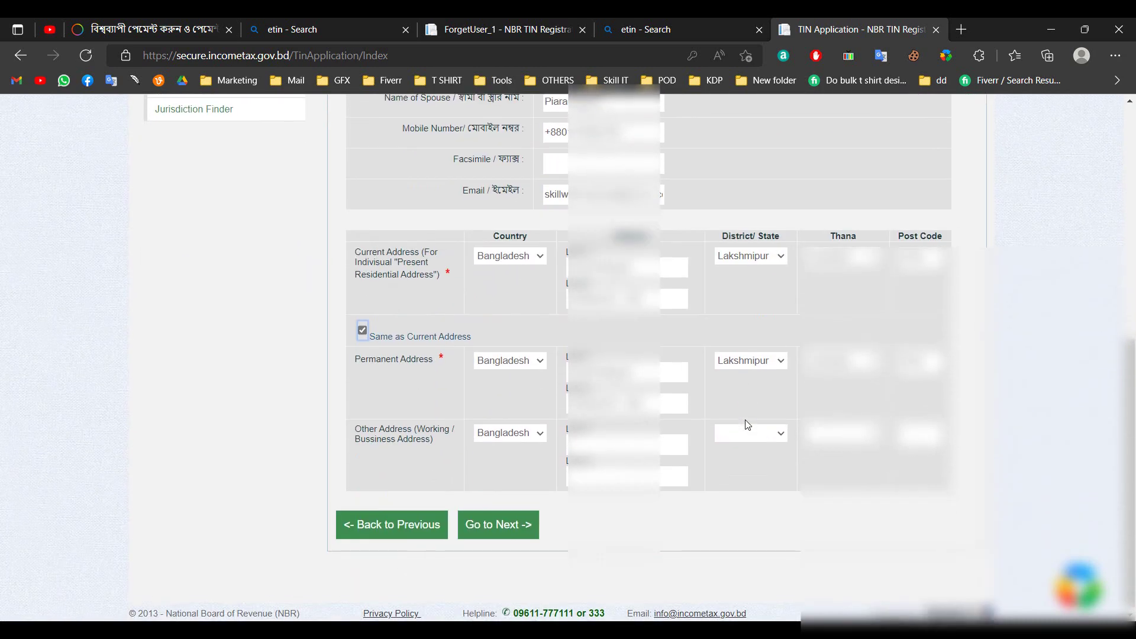
# Step: Reach the Final Preview, tick the affirmation checkbox and submit the application
pyautogui.click(519, 528)
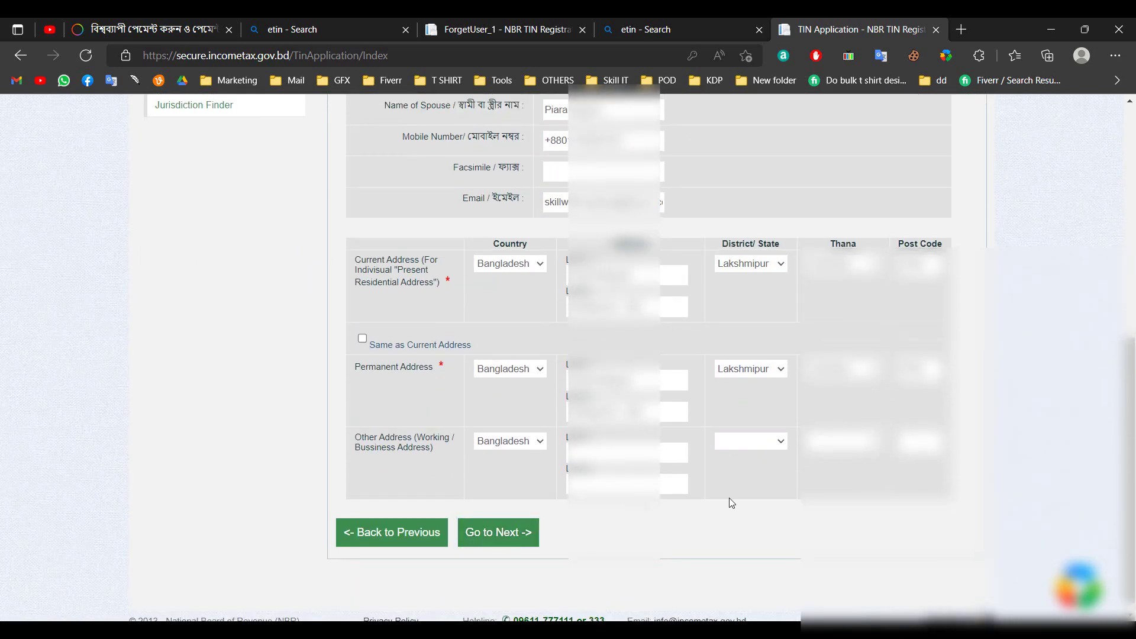
pyautogui.click(503, 532)
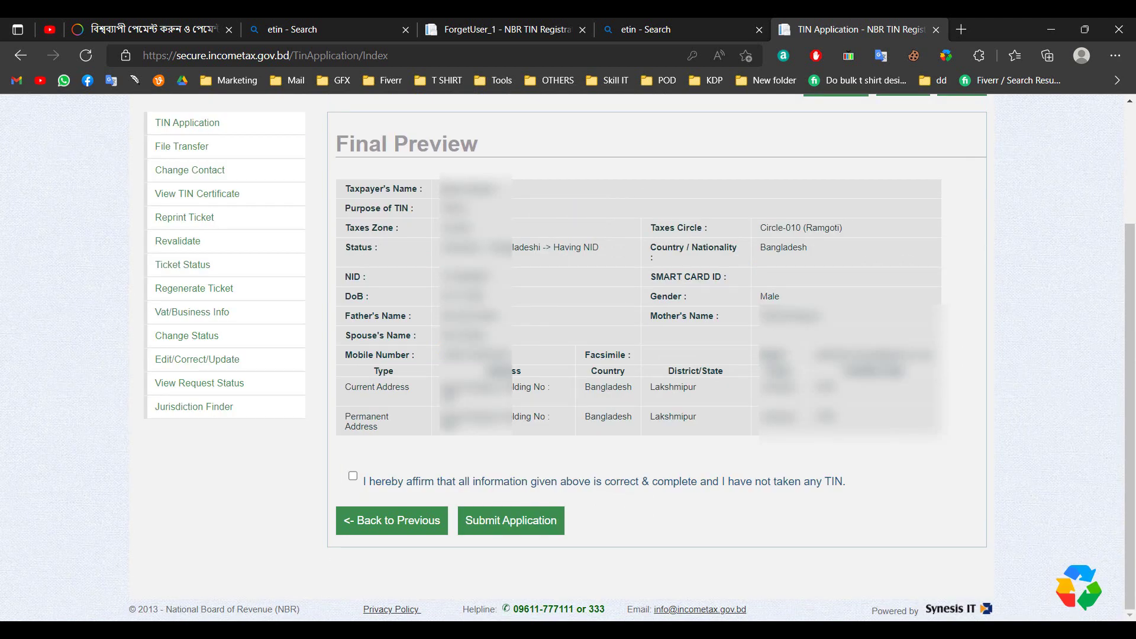
pyautogui.moveTo(444, 245); pyautogui.dragTo(524, 336)
pyautogui.click(545, 307)
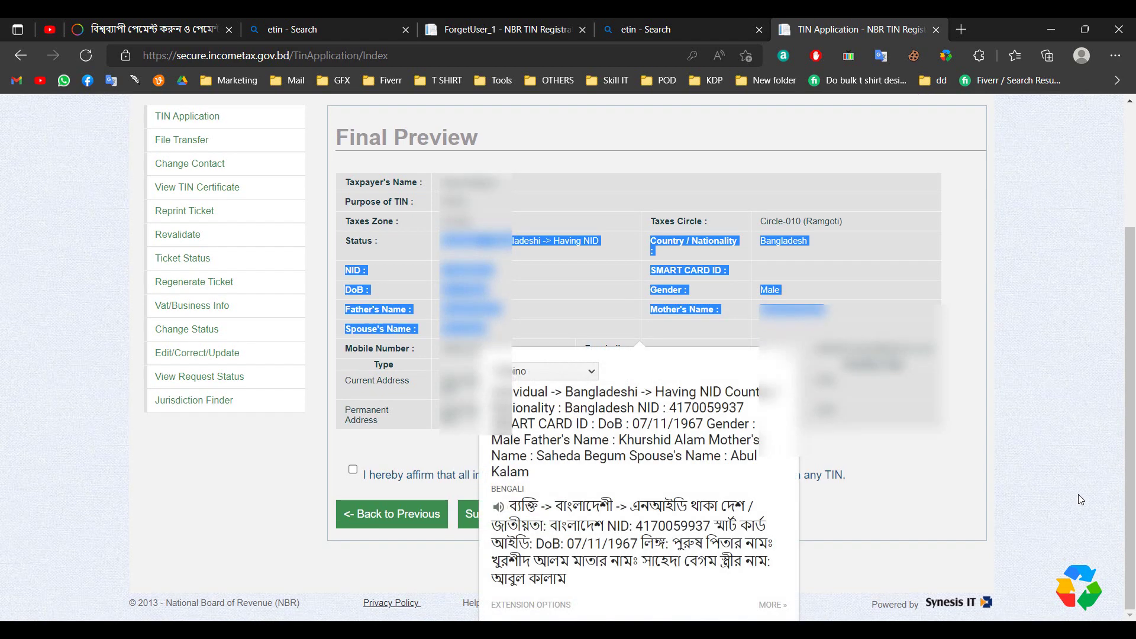
pyautogui.click(1080, 499)
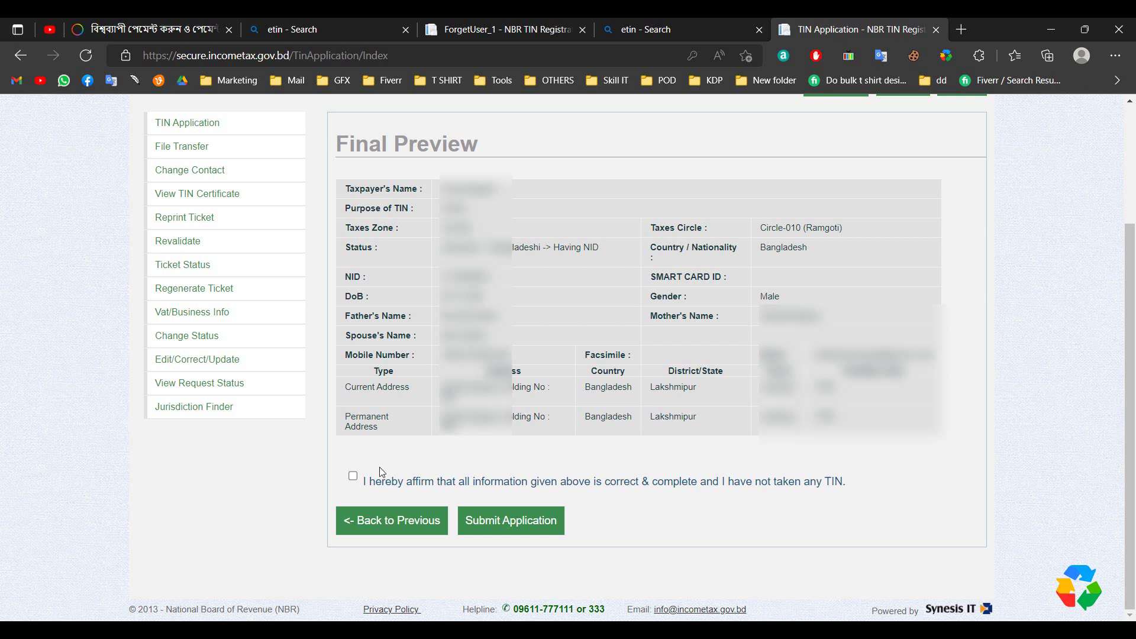
pyautogui.click(354, 476)
pyautogui.click(512, 523)
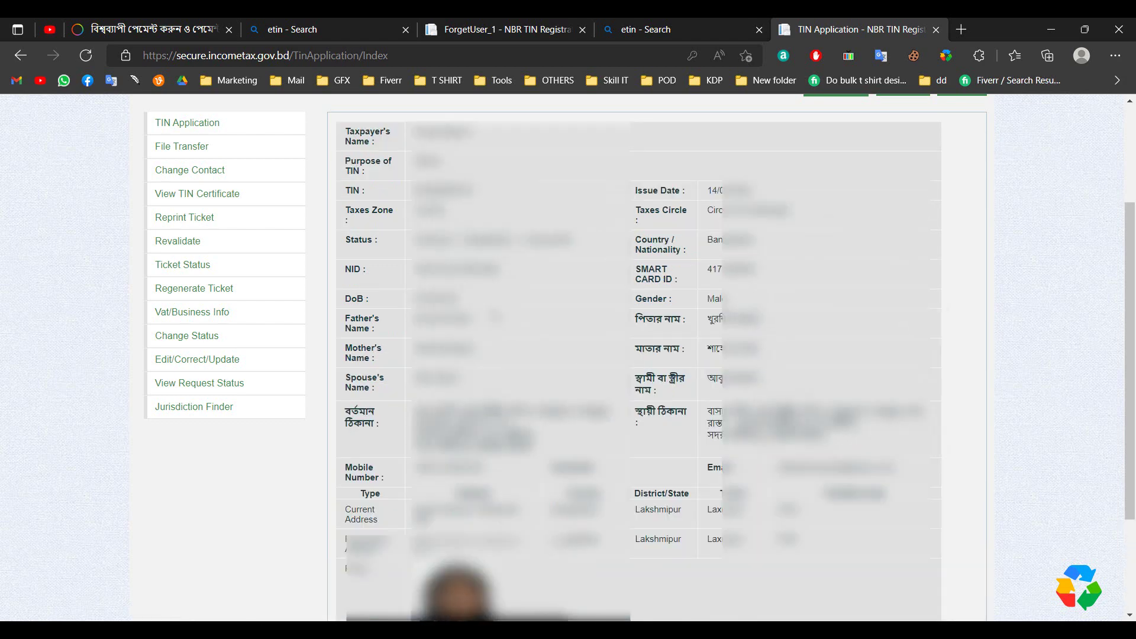
# Step: Open the TIN certificate issued under Taxes Circle-010 (Ramgoti), Taxes Zone Comilla
pyautogui.scroll(-2, 513, 521)
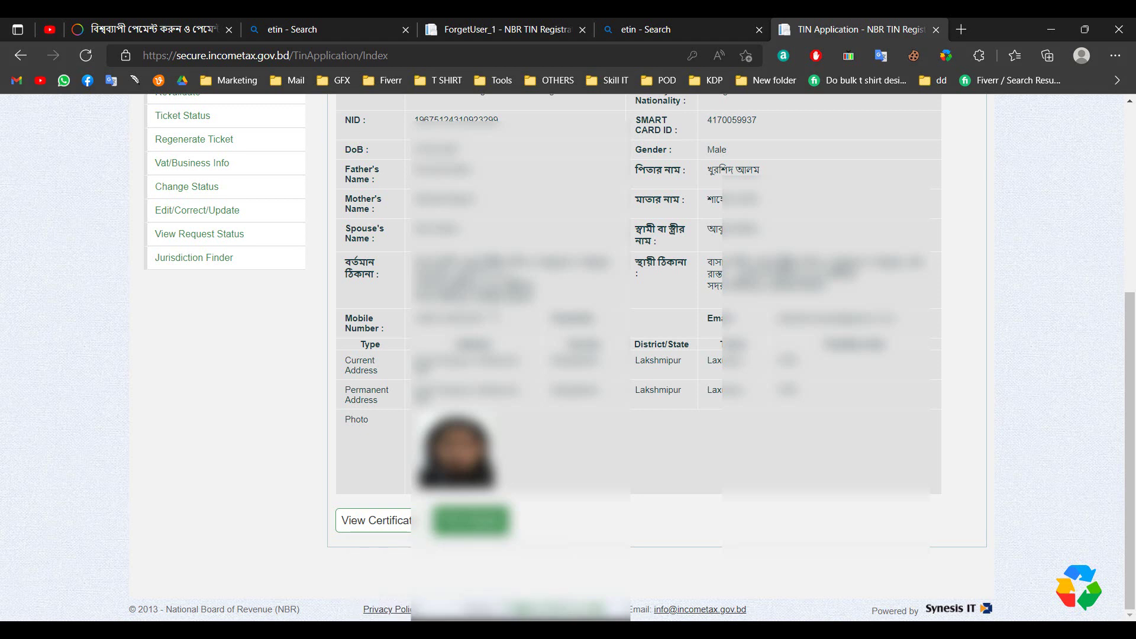
pyautogui.scroll(3, 300, 289)
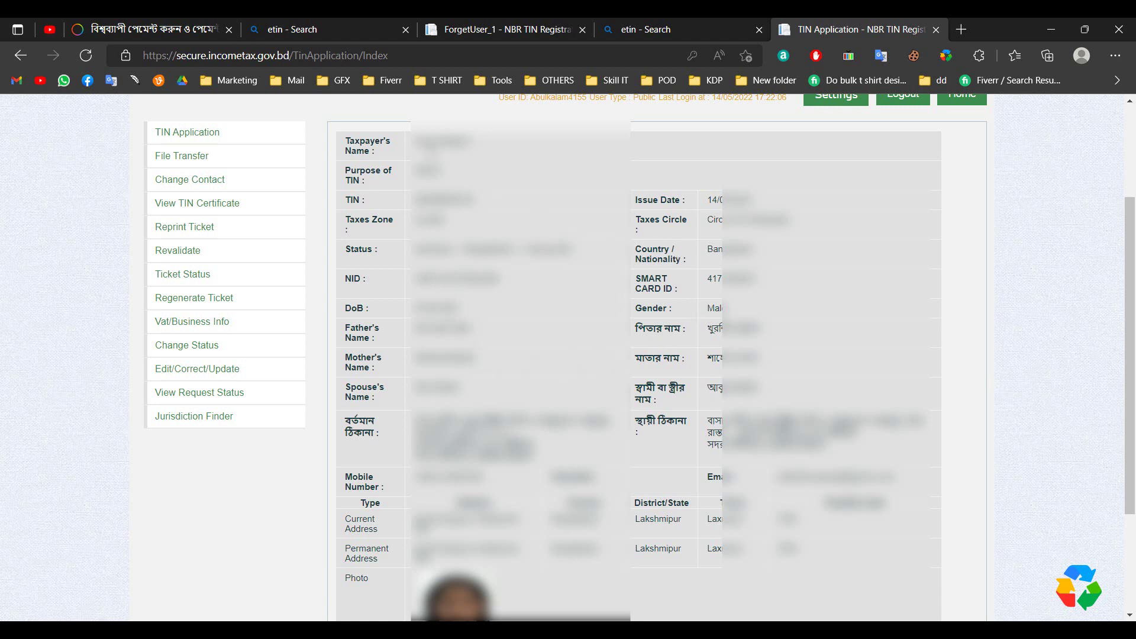
pyautogui.scroll(-3, 651, 355)
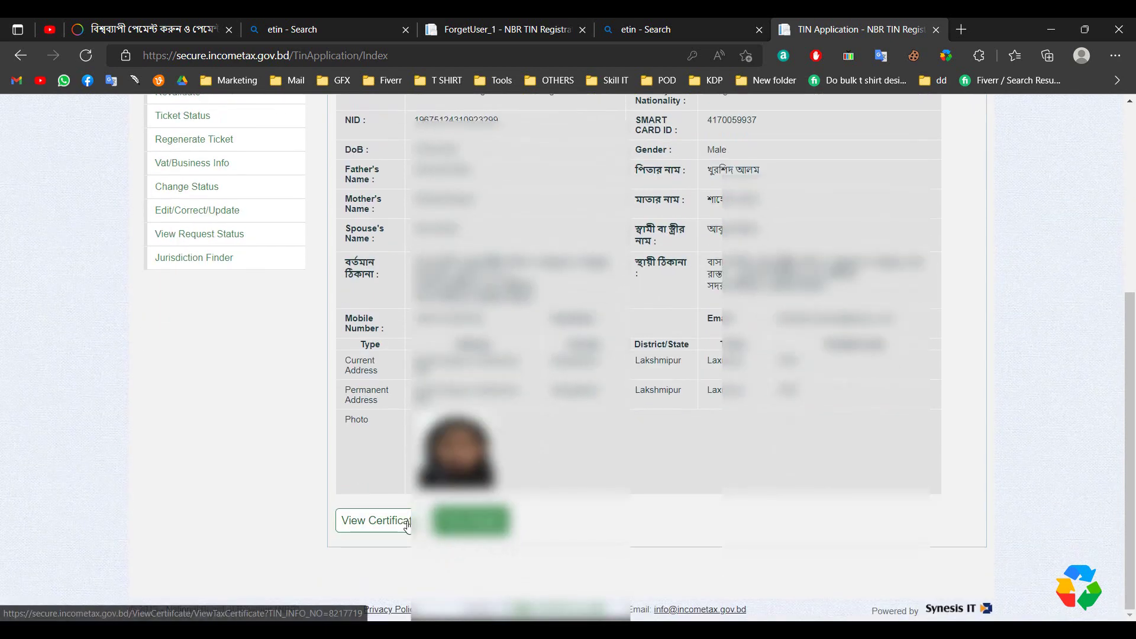
pyautogui.click(407, 525)
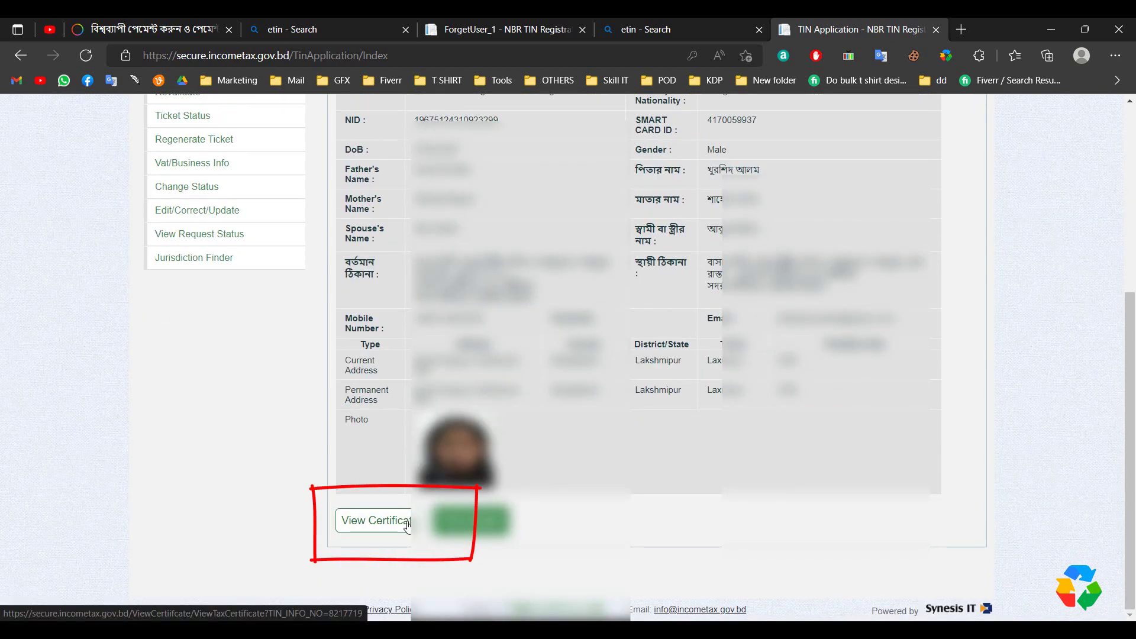
pyautogui.scroll(-5, 556, 478)
pyautogui.scroll(-3, 556, 478)
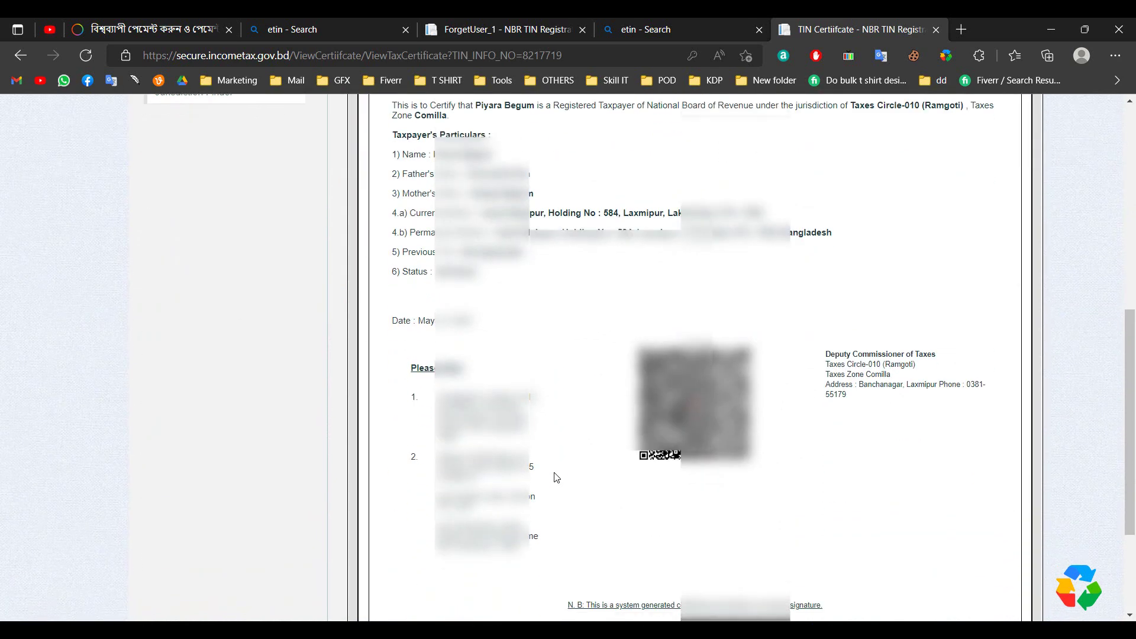
# Step: Review the issued TIN certificate and send it to print with Print Certificate
pyautogui.scroll(5, 556, 478)
pyautogui.scroll(-2, 555, 475)
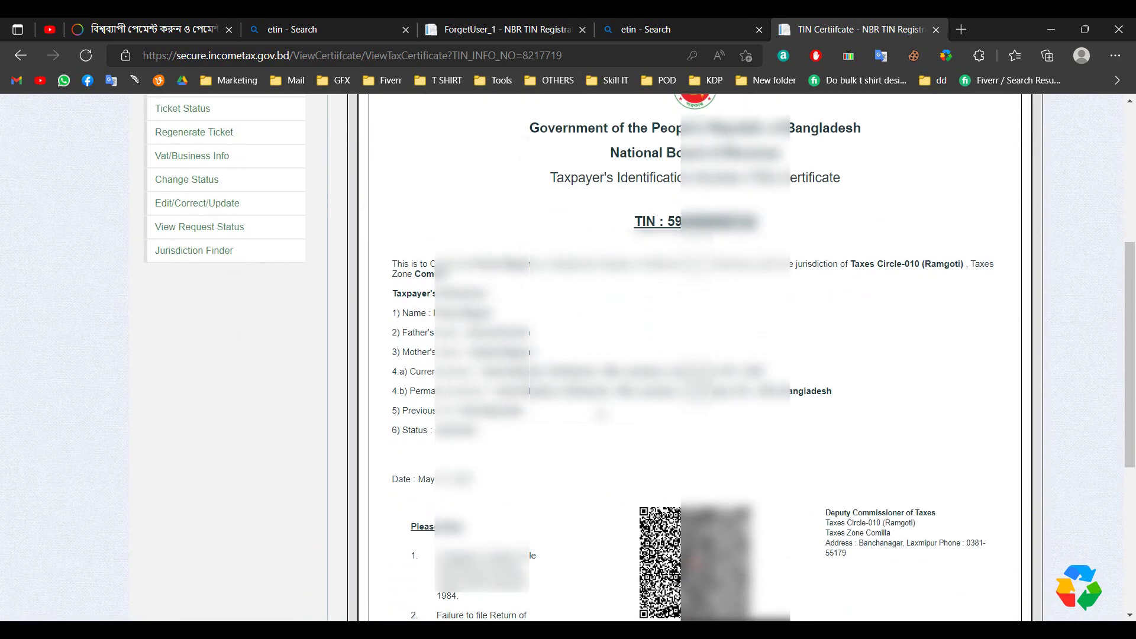
pyautogui.moveTo(768, 219); pyautogui.dragTo(676, 223)
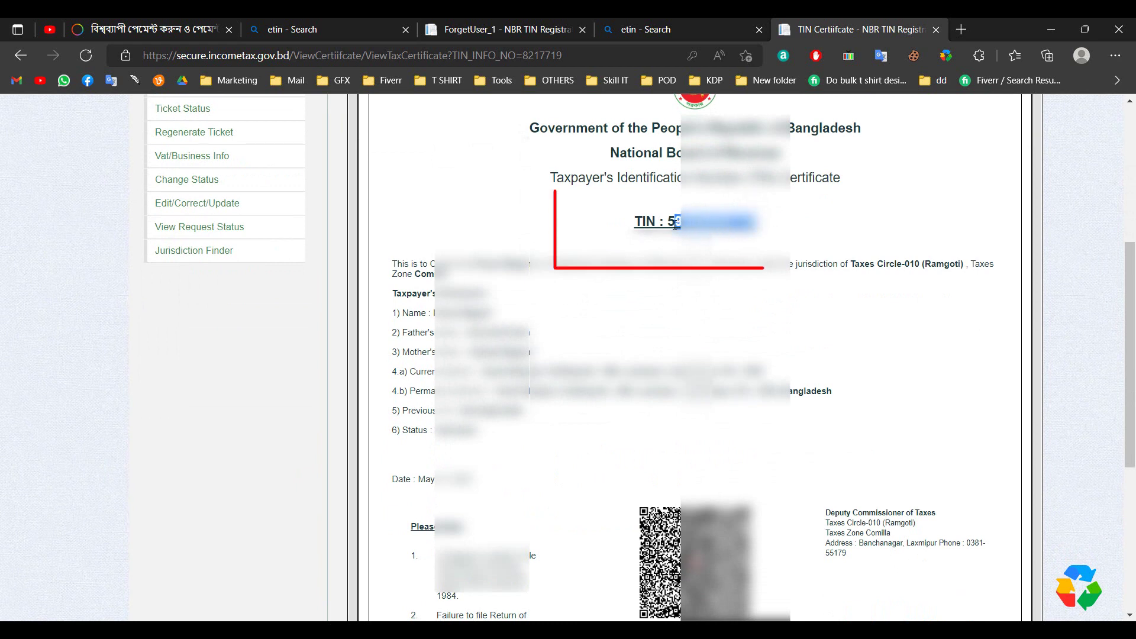
pyautogui.click(924, 316)
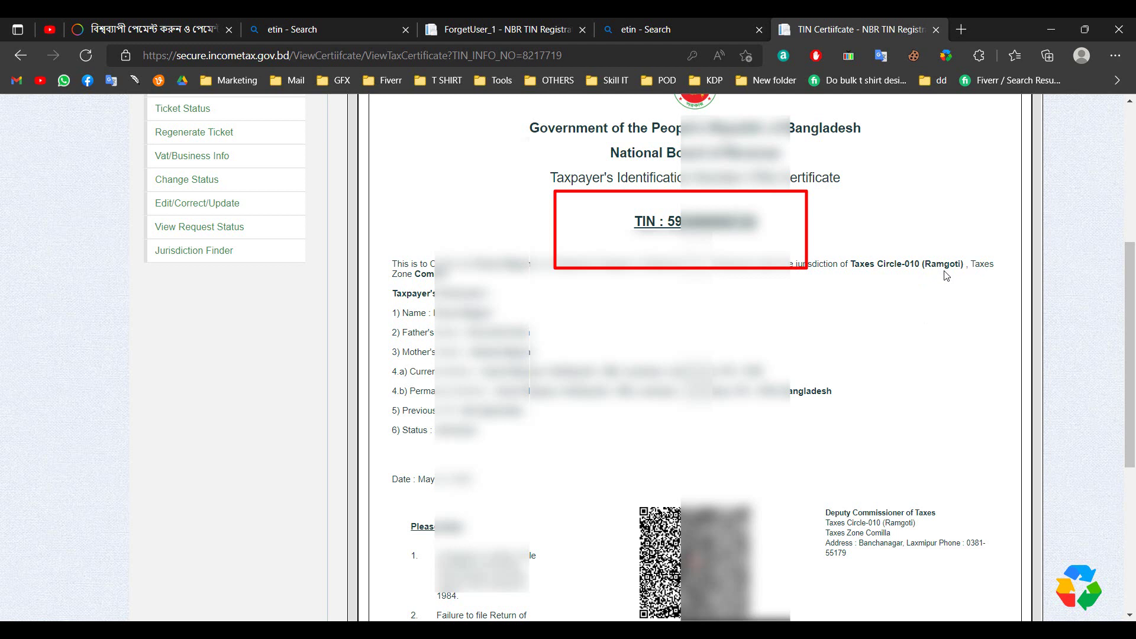
pyautogui.scroll(-5, 946, 275)
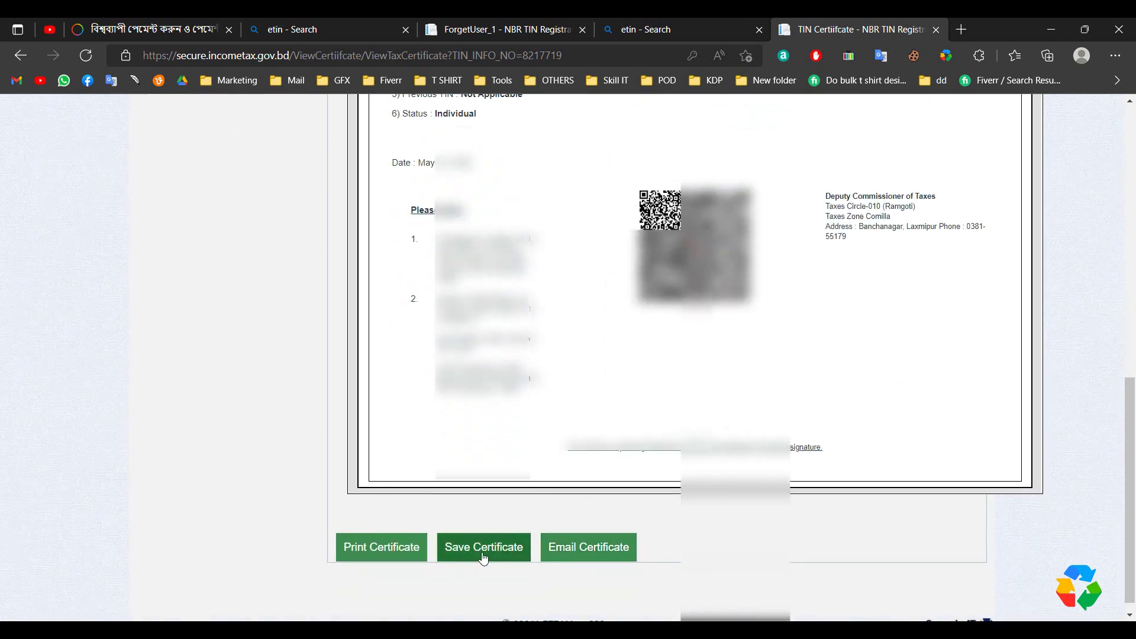
pyautogui.click(382, 545)
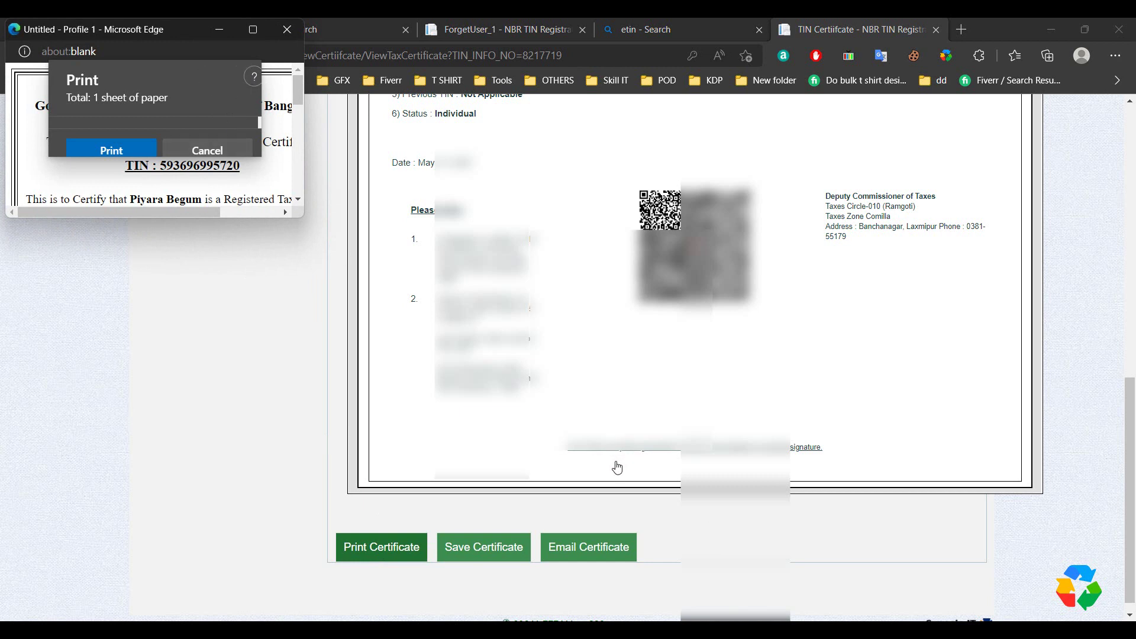
pyautogui.press('Escape')
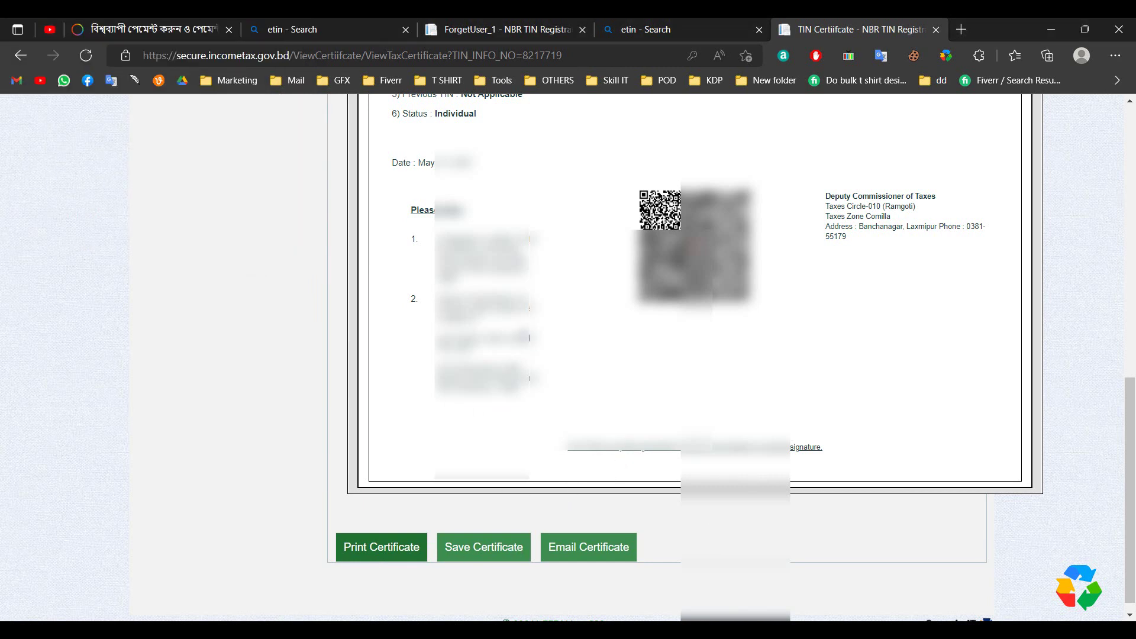